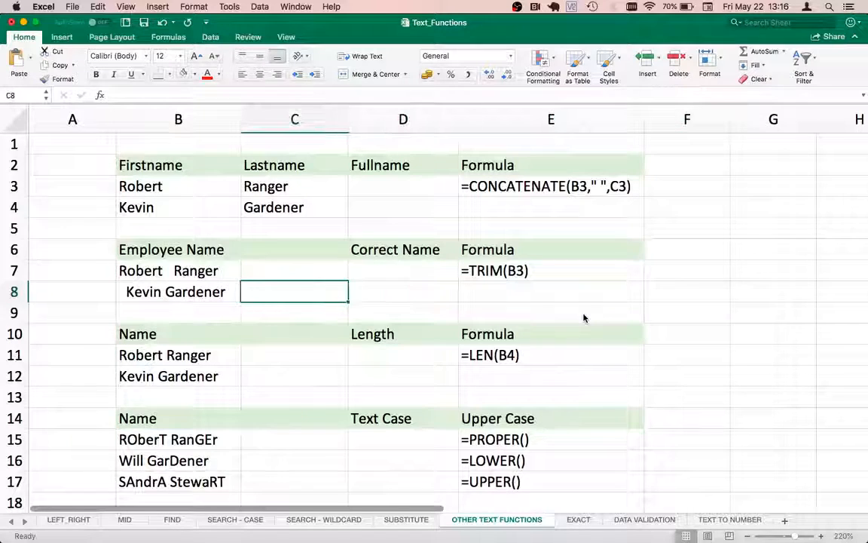
- Examine the first name, last name and empty Fullname cells in row 3 alongside the sample CONCATENATE formula in E3
key("Up")
key("Up")
key("Up")
key("Up")
key("Up")
key("Right")
key("Right")
key("Left")
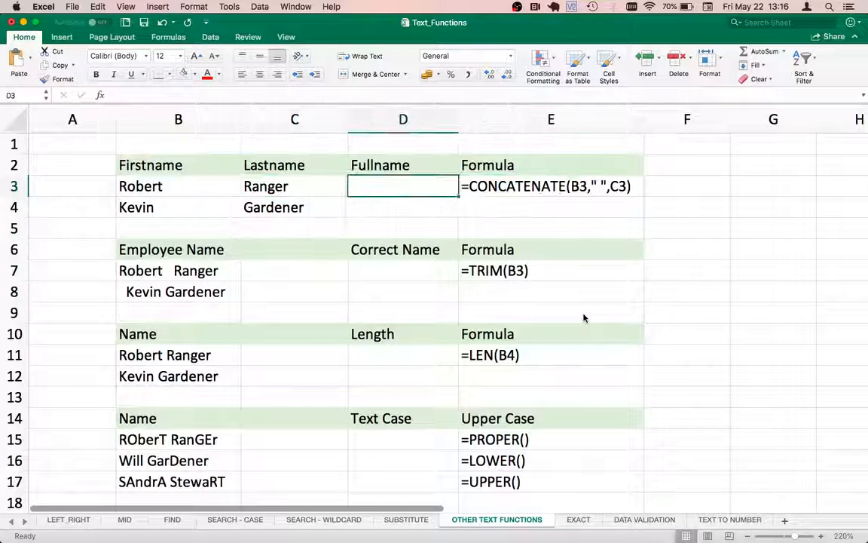
key("Right")
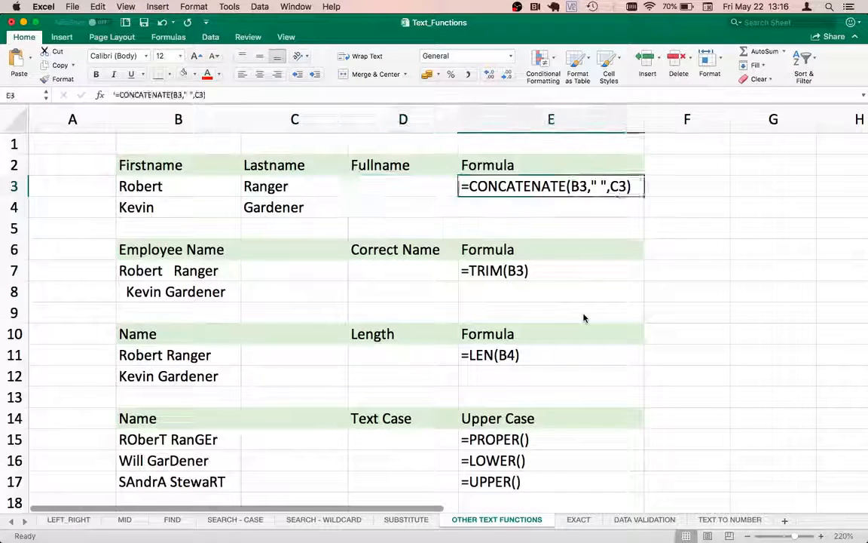
key("Left")
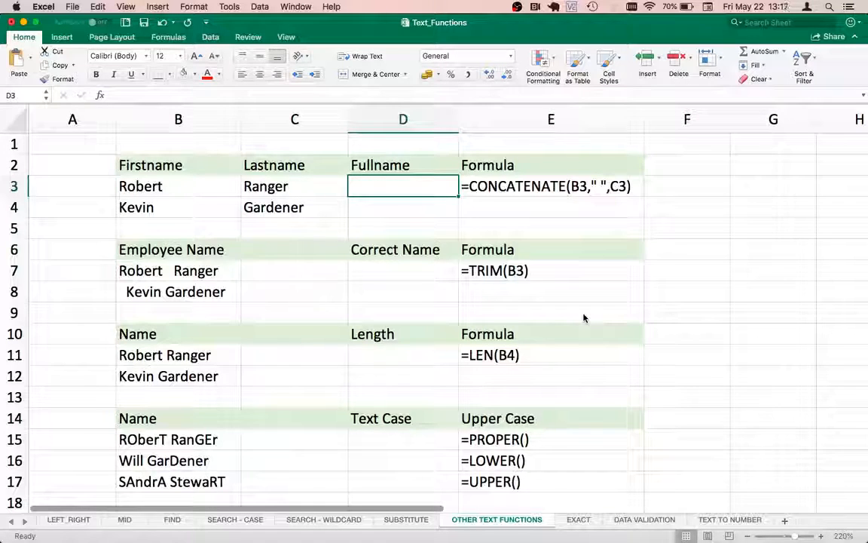
key("Left")
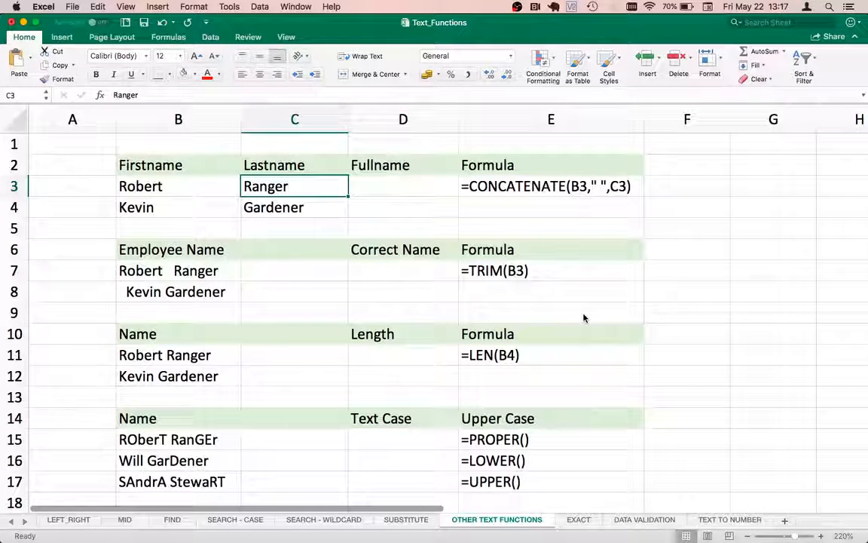
key("Left")
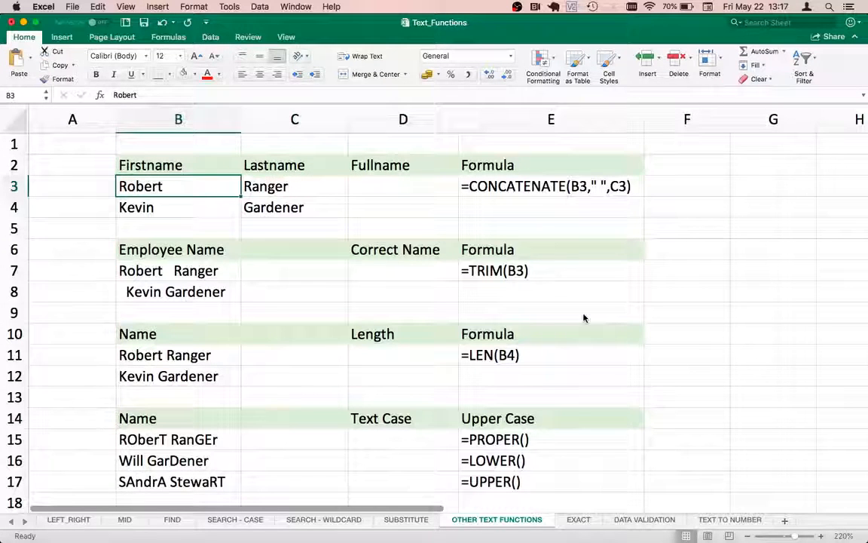
- Enter the formula =CONCAT(B3," ",C3) in D3 to join the first and last name with a space
key("Right")
key("Right")
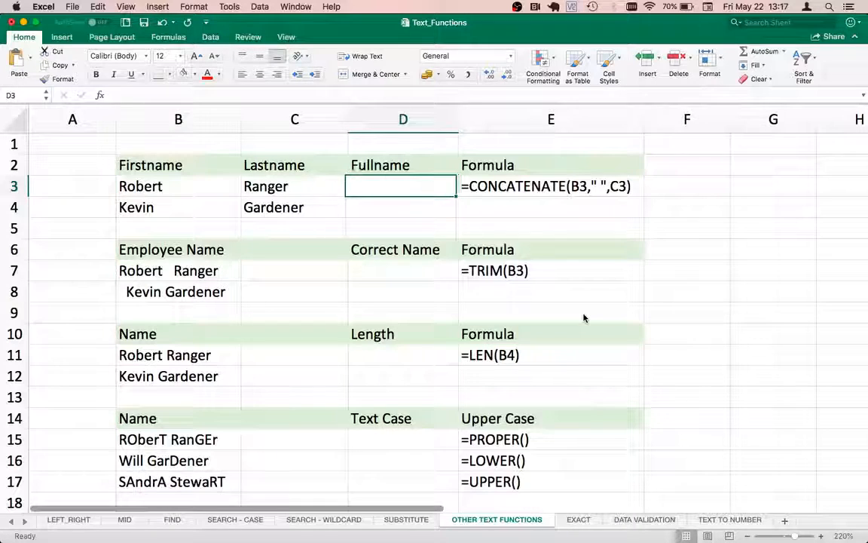
type("=cn")
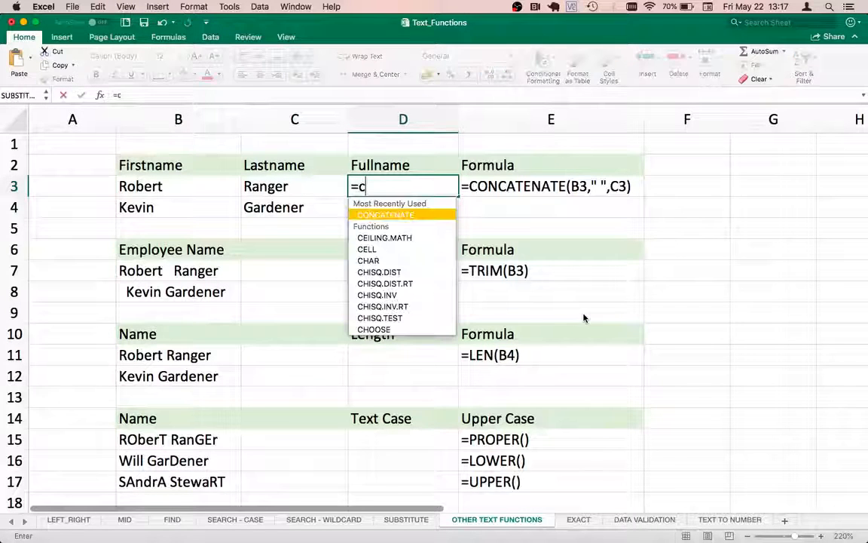
key("BackSpace")
key("BackSpace")
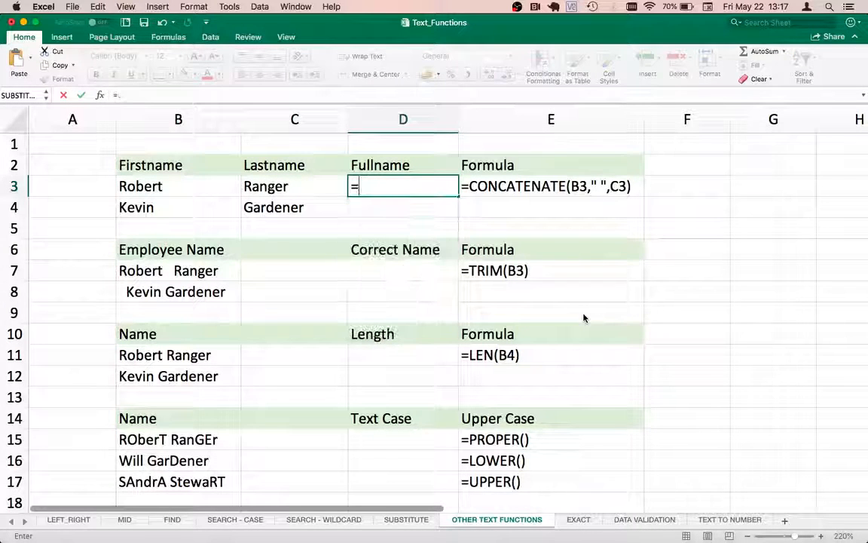
type("CONCAT")
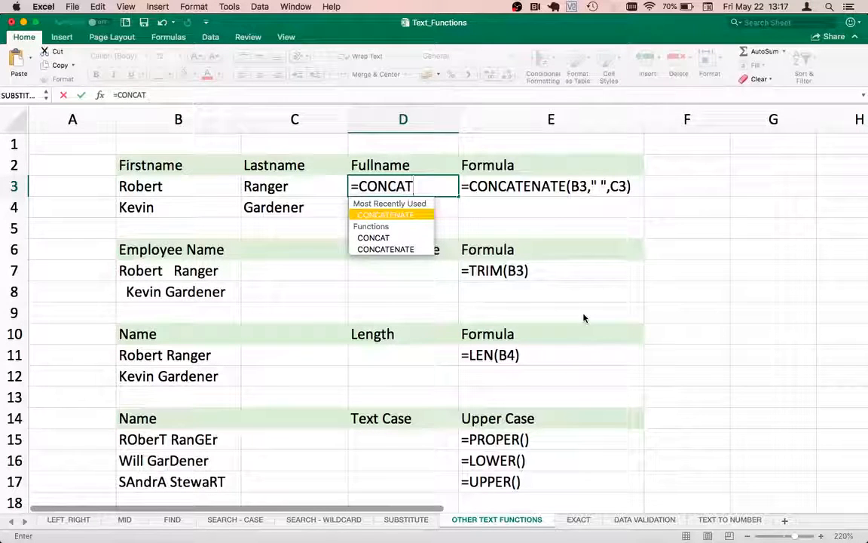
type("(")
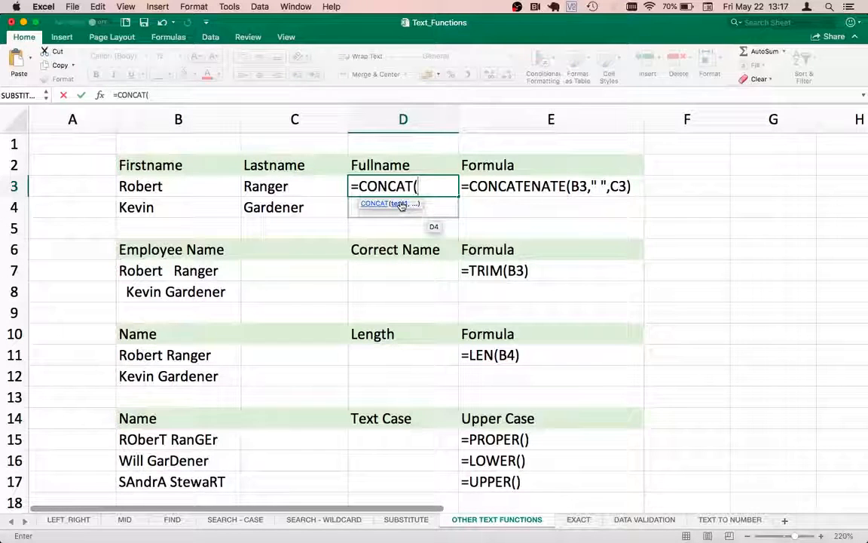
left_click(186, 184)
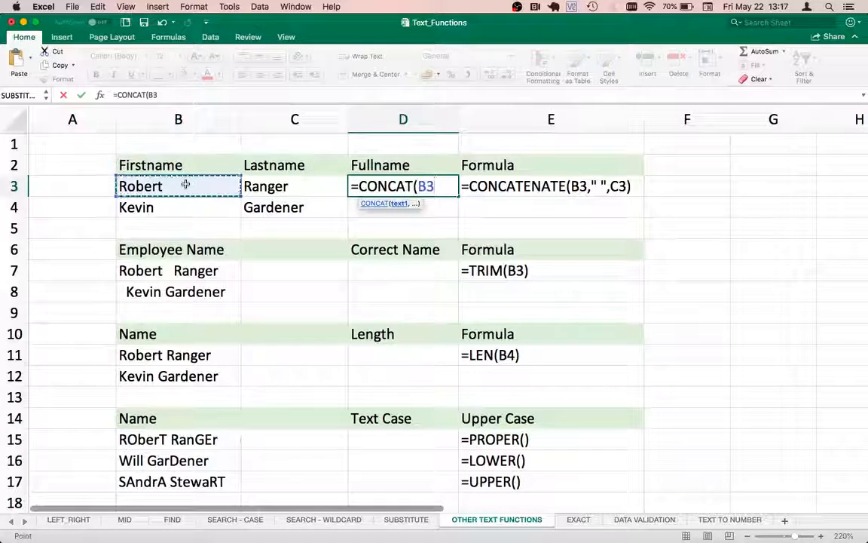
type(",")
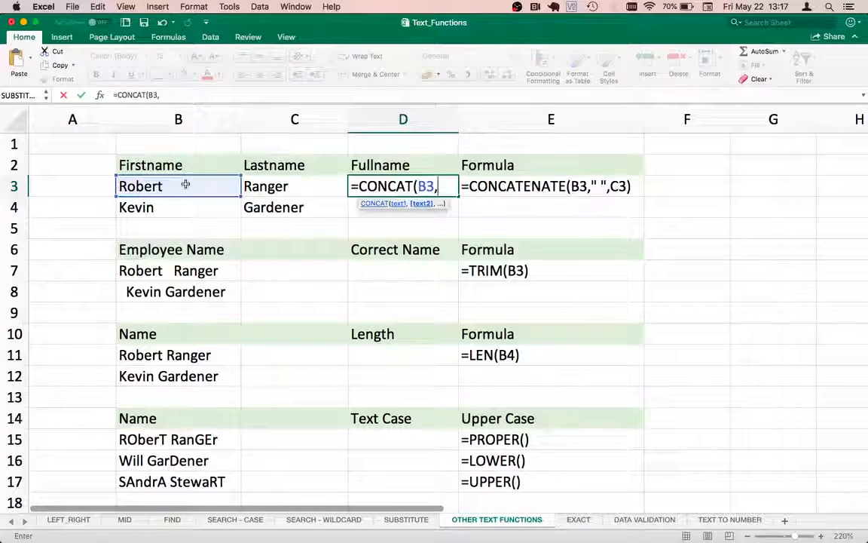
type("\" \"")
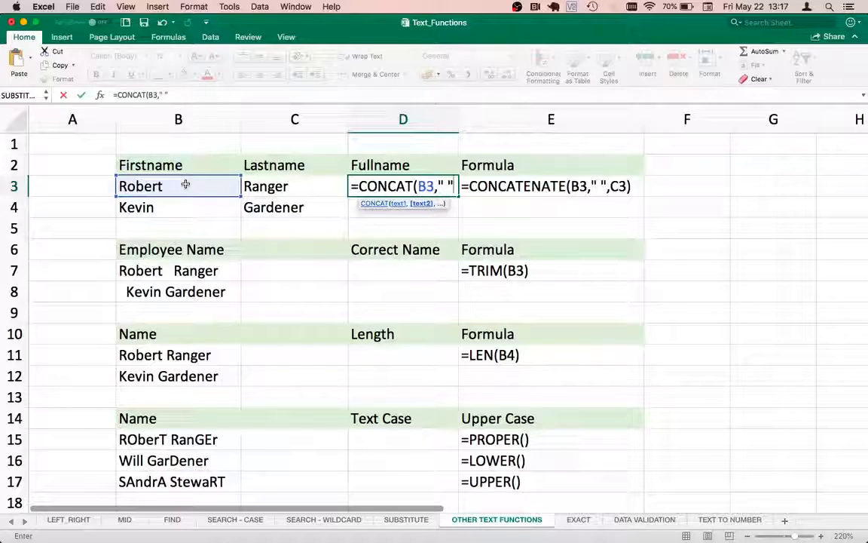
type(",")
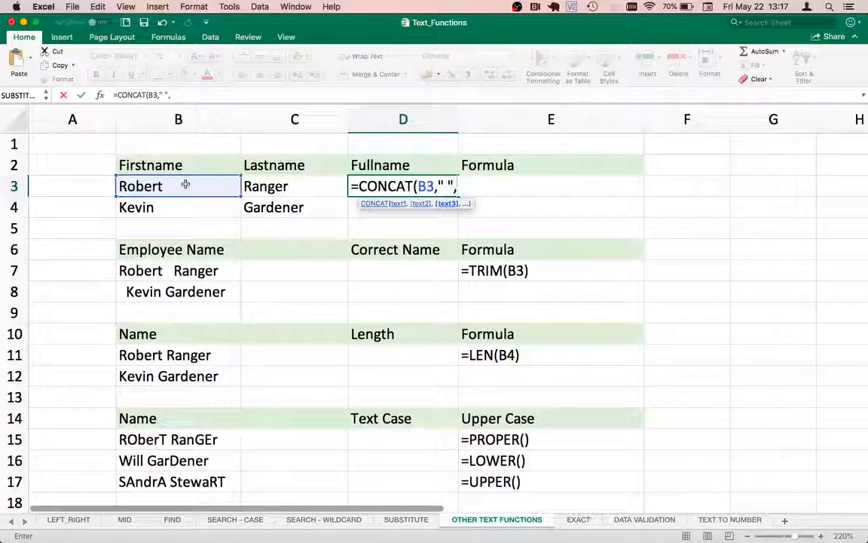
left_click(279, 187)
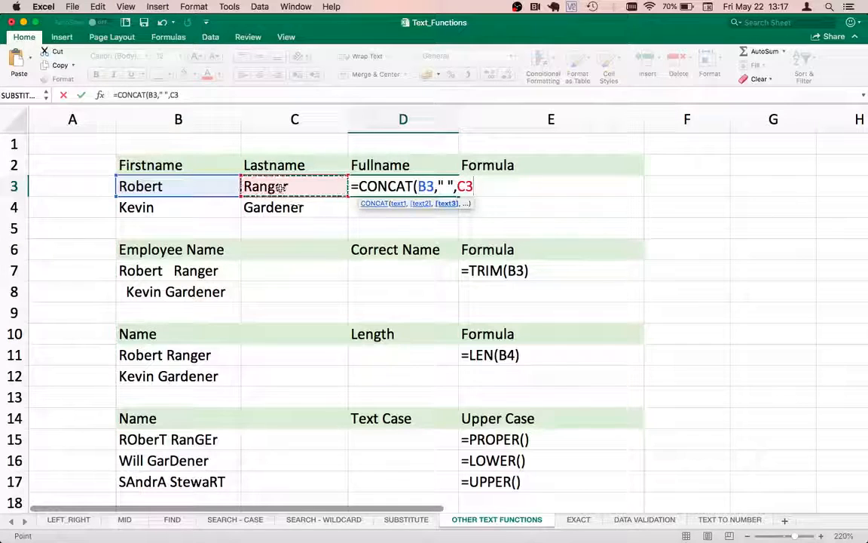
type(")")
key("Return")
- Fill the CONCAT formula from D3 down to D4 and check the copied formula
left_click(446, 187)
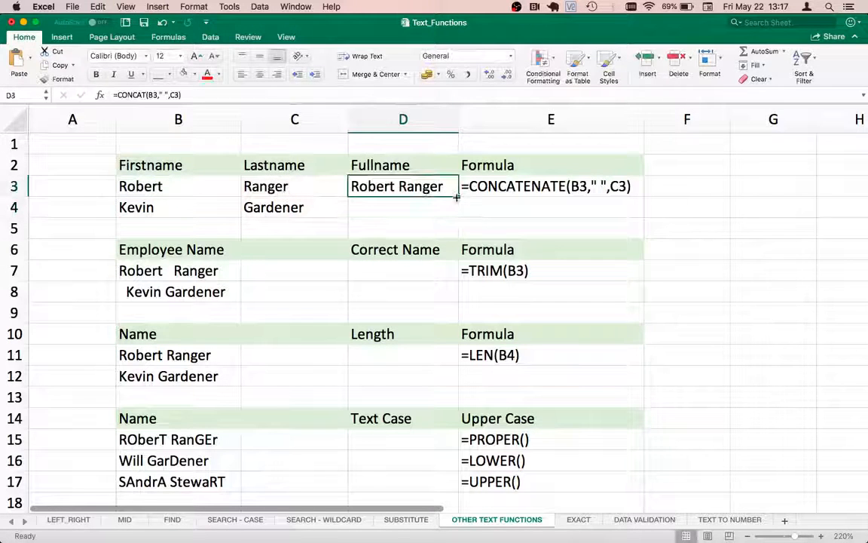
left_click_drag(459, 197, 457, 215)
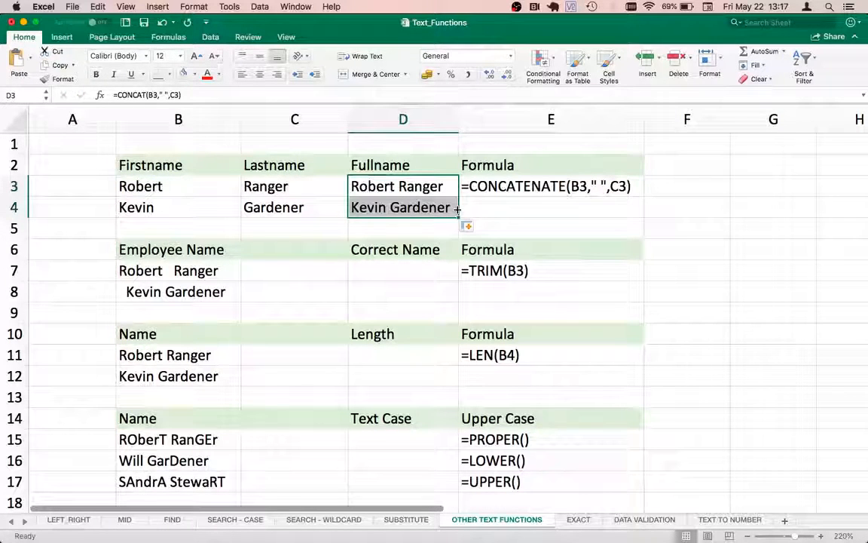
left_click(439, 208)
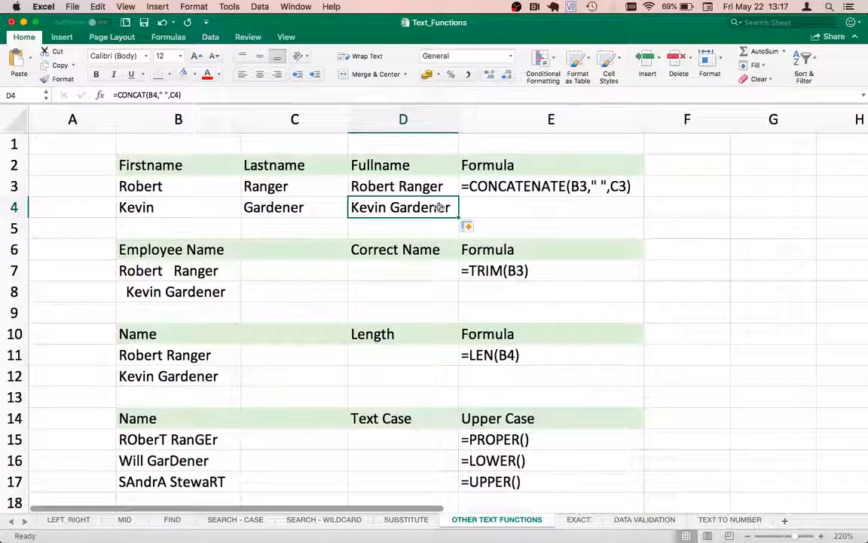
- Clear the CONCAT formulas from the Fullname cells D3:D4
key("Up")
key("shift+Down")
key("Delete")
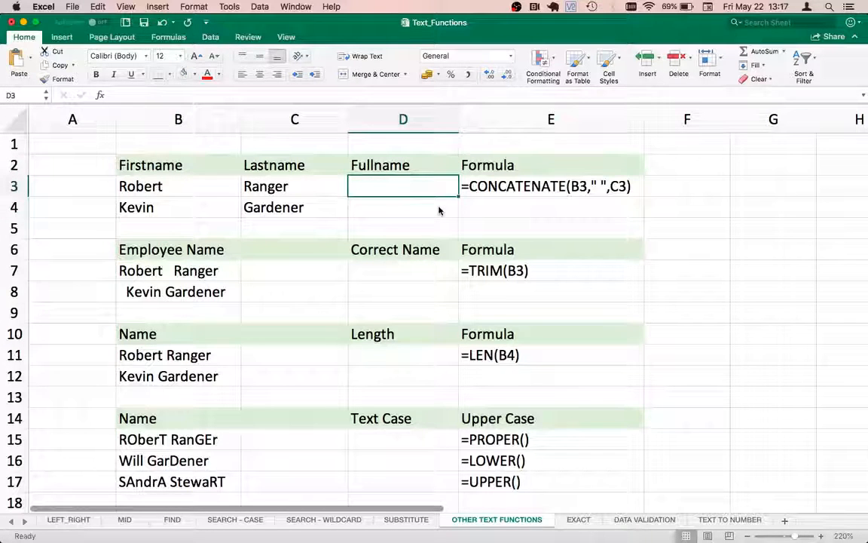
- Enter the formula =B3&" "&C3 in D3 and fill it down to D4
type("=")
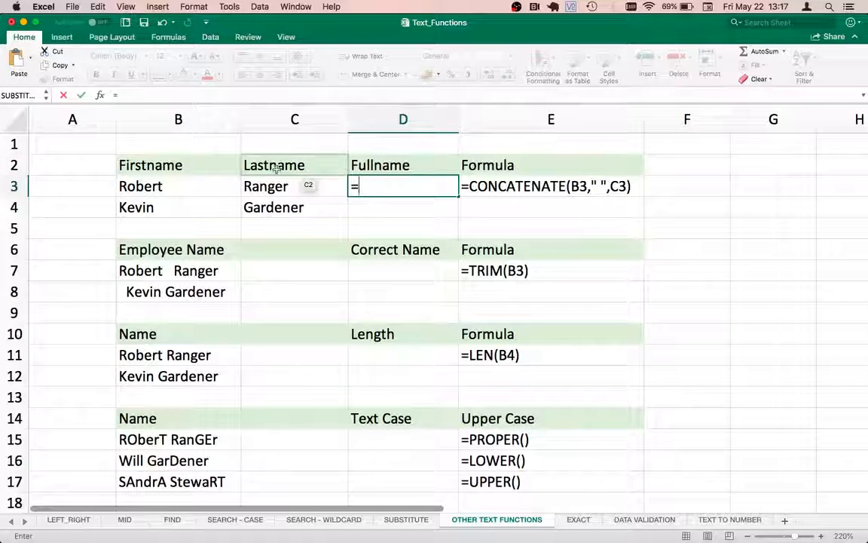
left_click(169, 184)
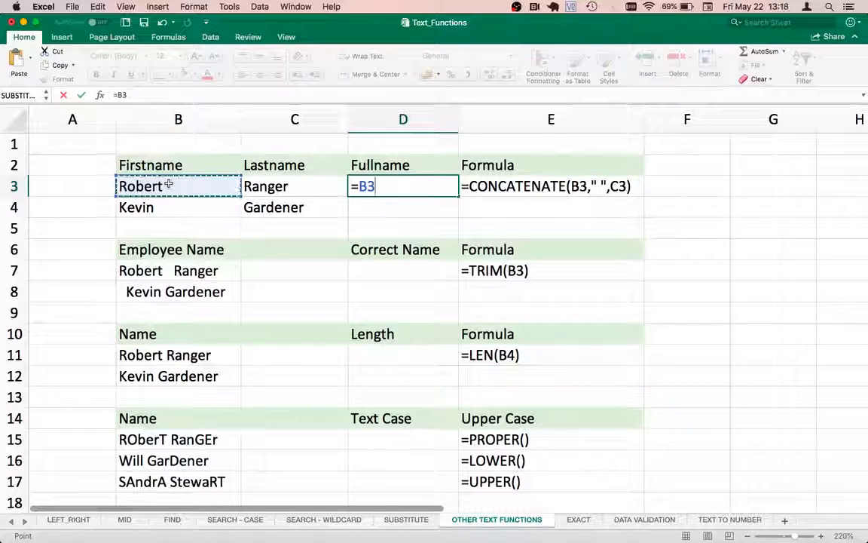
type("&")
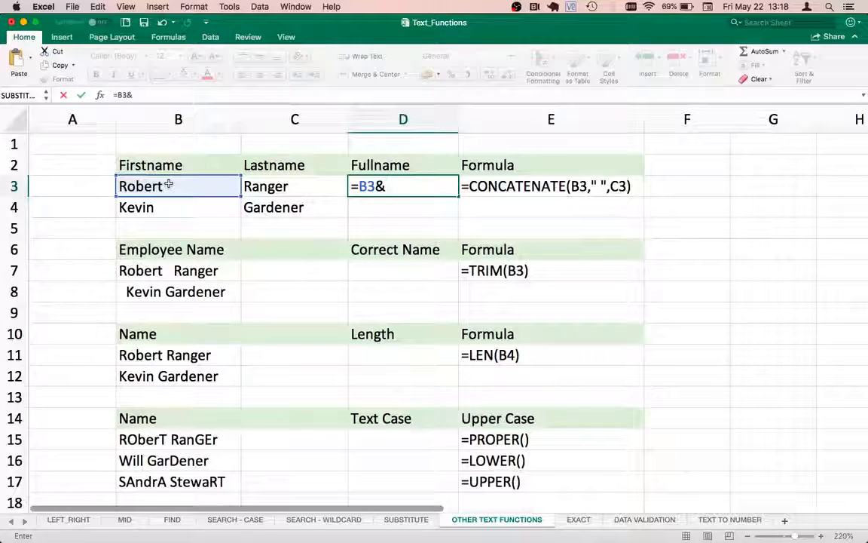
type("\" \"")
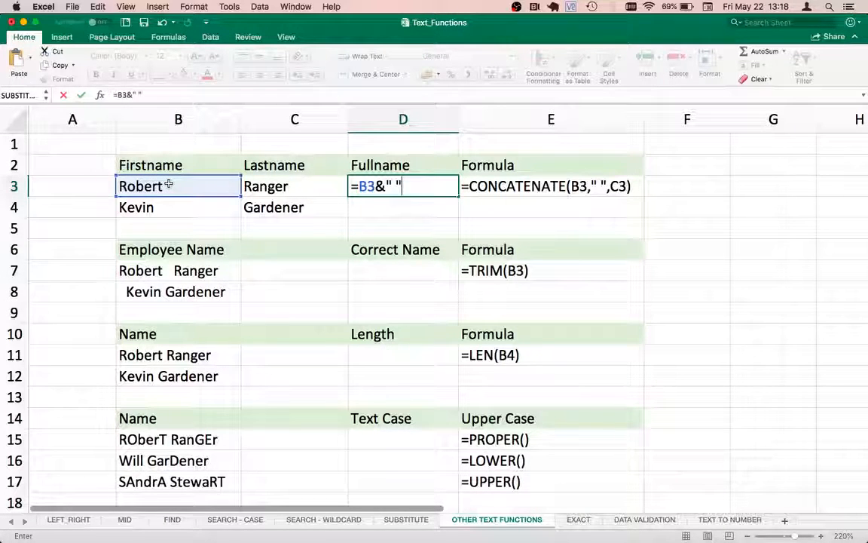
type("&")
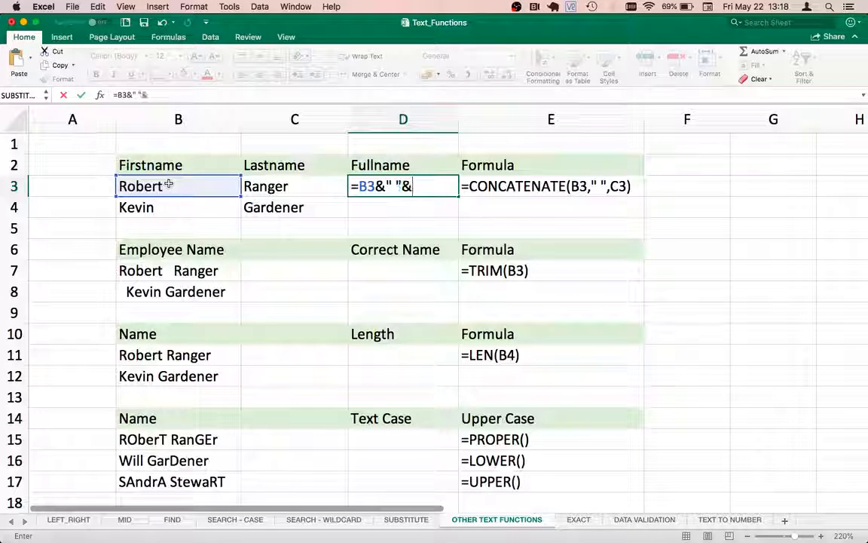
left_click(291, 186)
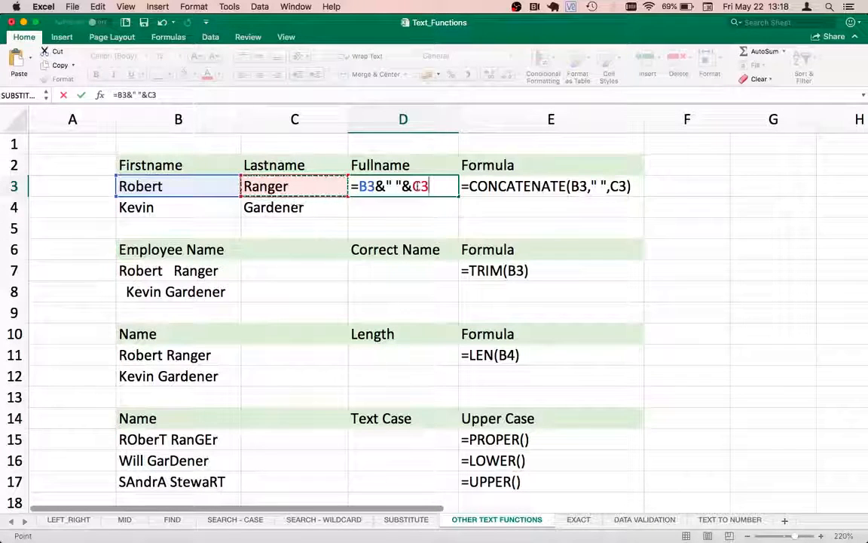
key("Return")
left_click(456, 193)
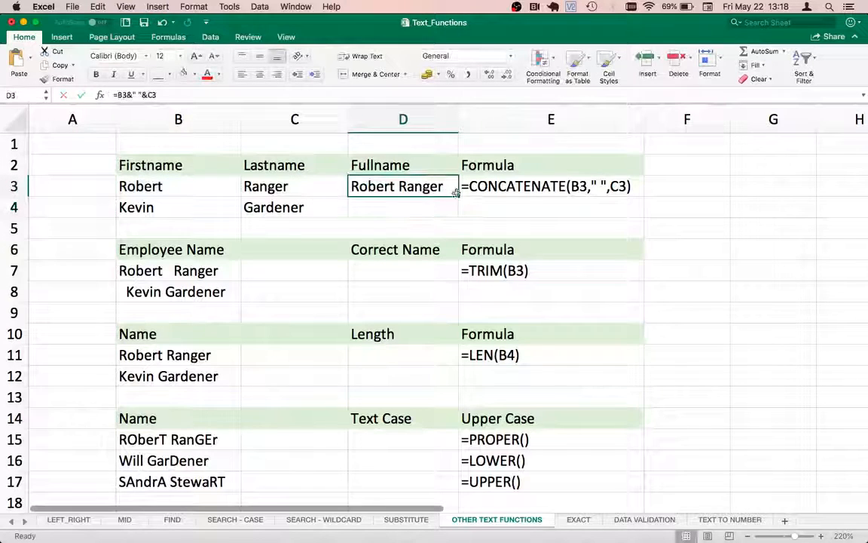
left_click_drag(455, 193, 457, 213)
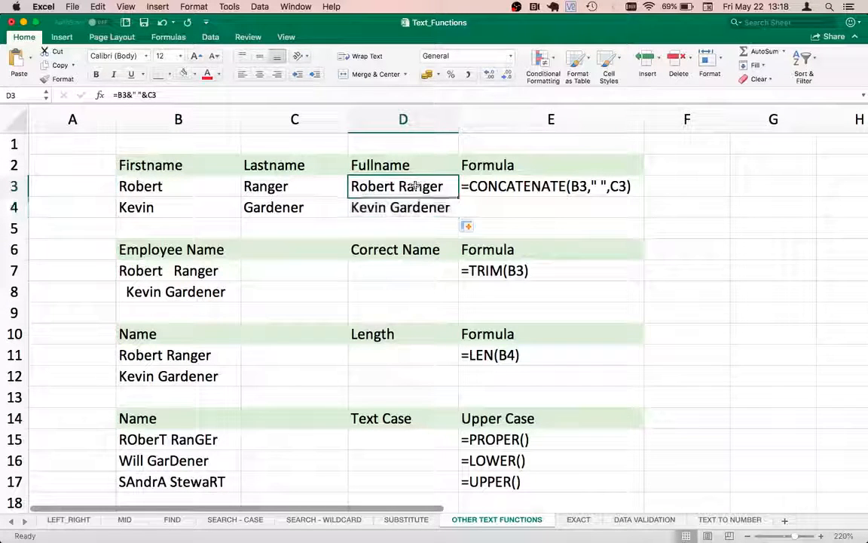
- Compare the ampersand formulas in D3 and D4 with the sample CONCATENATE formula in E3
key("Right")
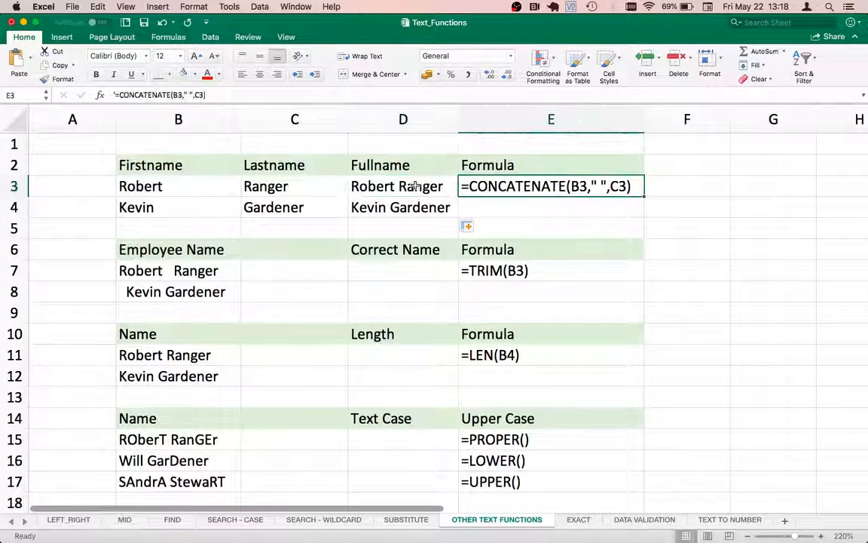
key("Left")
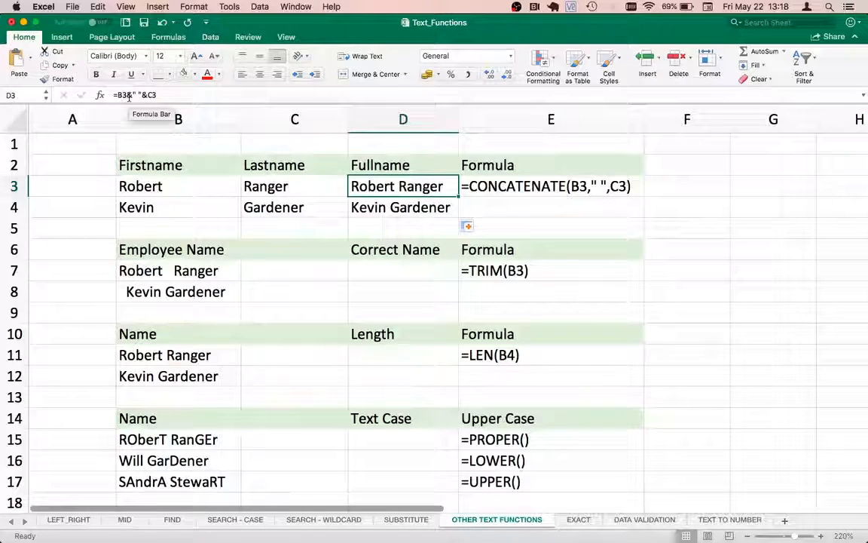
left_click(378, 208)
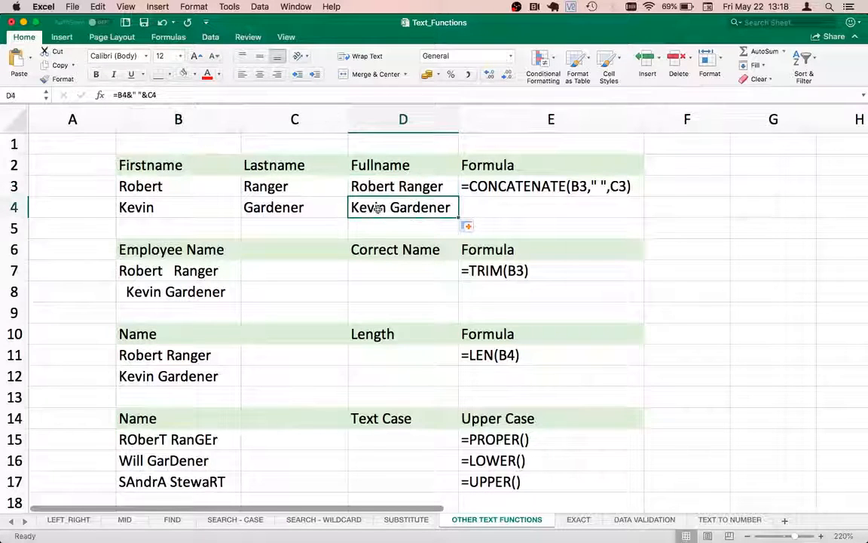
key("Up")
key("Right")
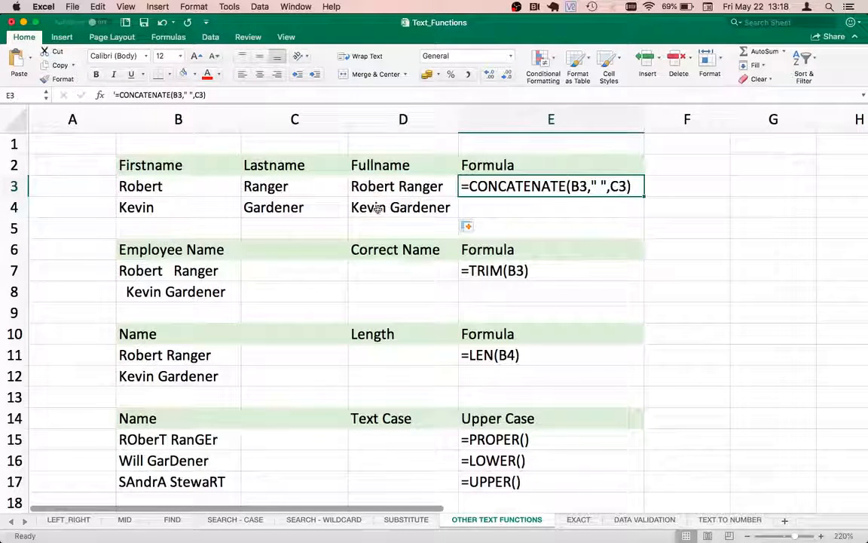
key("Left")
key("Down")
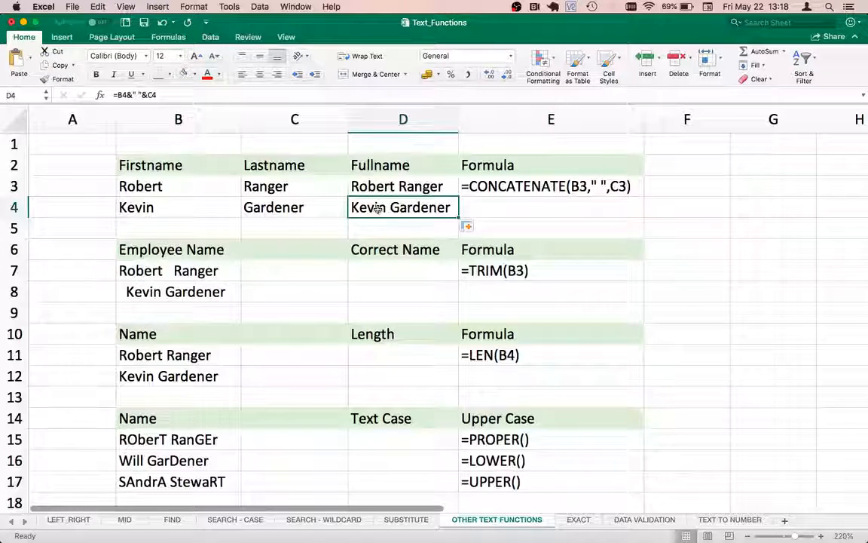
- Go to the Employee Name section and inspect the spacing of the entry in B7
key("Down")
key("Down")
key("Down")
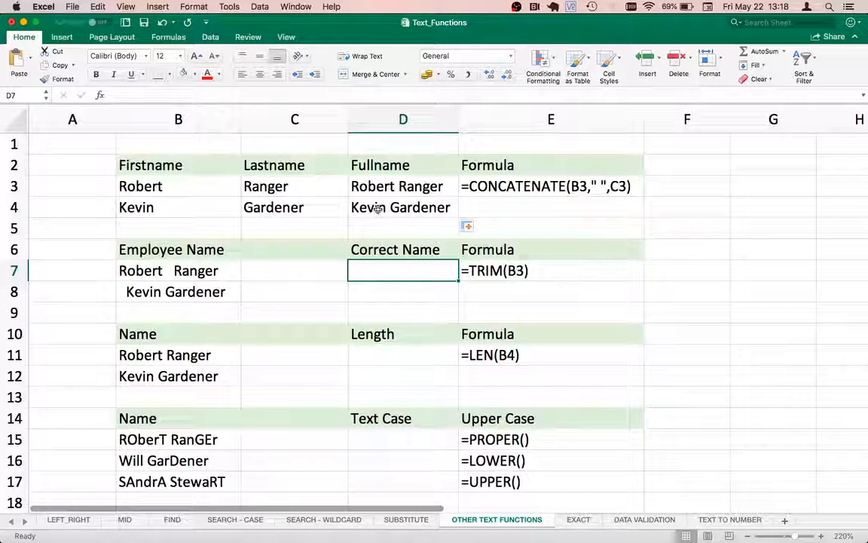
key("Left")
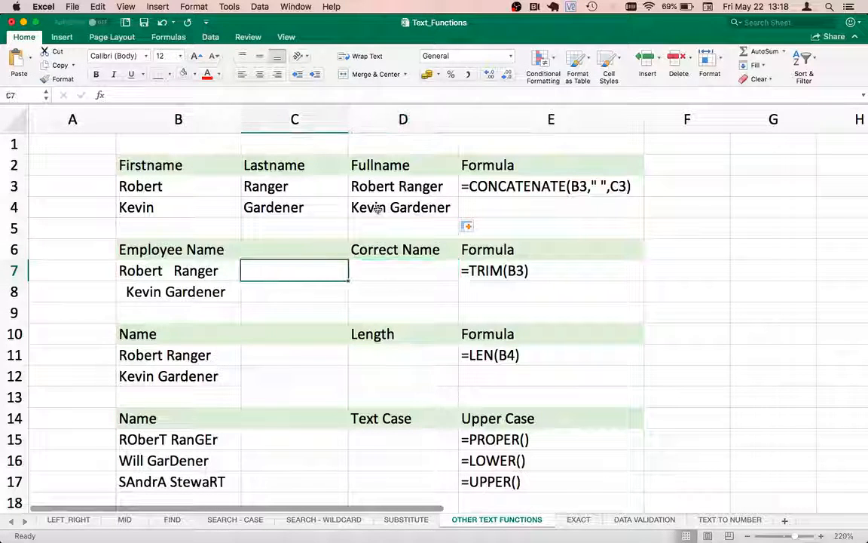
key("Left")
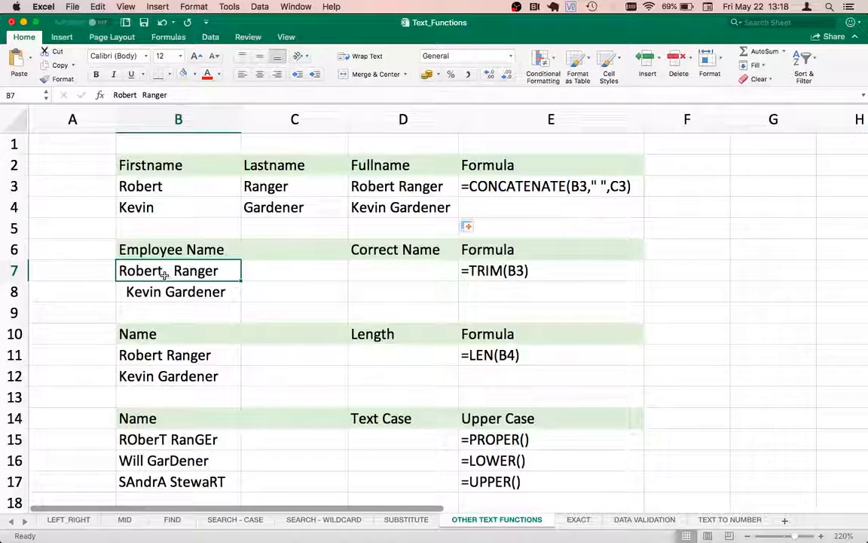
- Enter the formula =TRIM(B7) in the Correct Name cell D7 and fill it down to D8
left_click(135, 293)
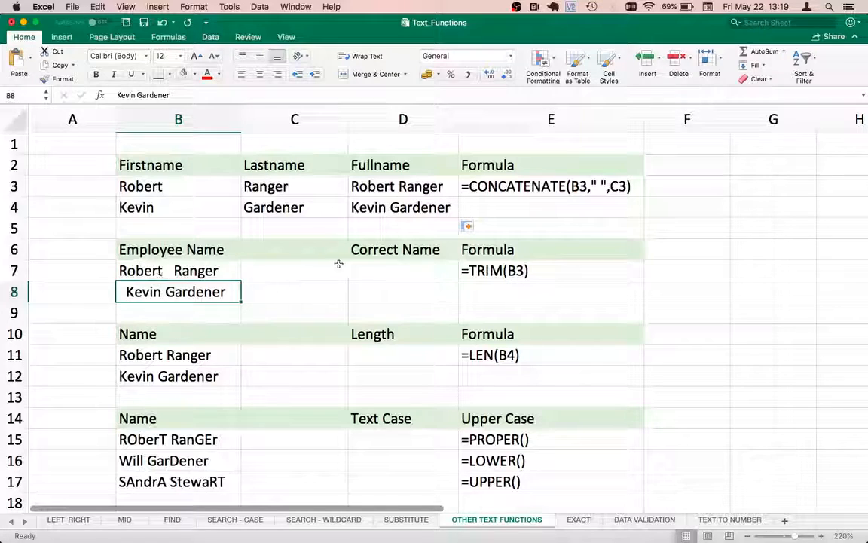
left_click(375, 265)
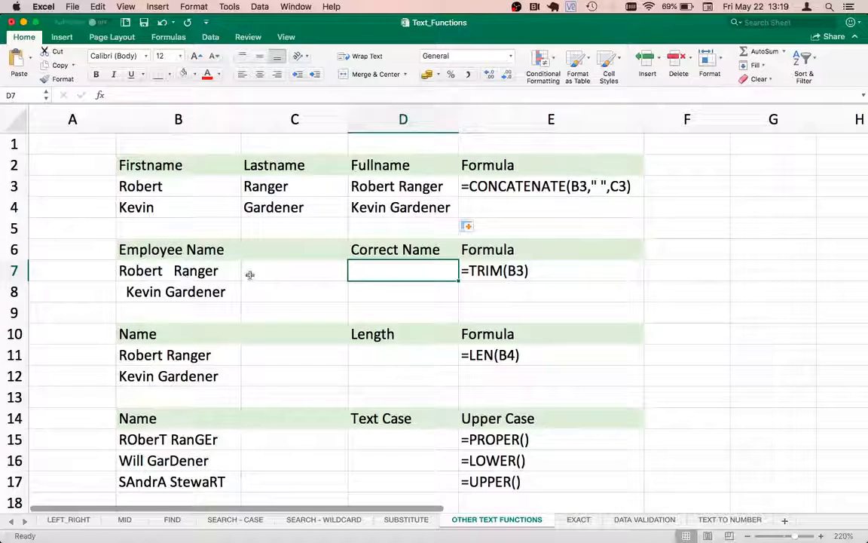
type("=")
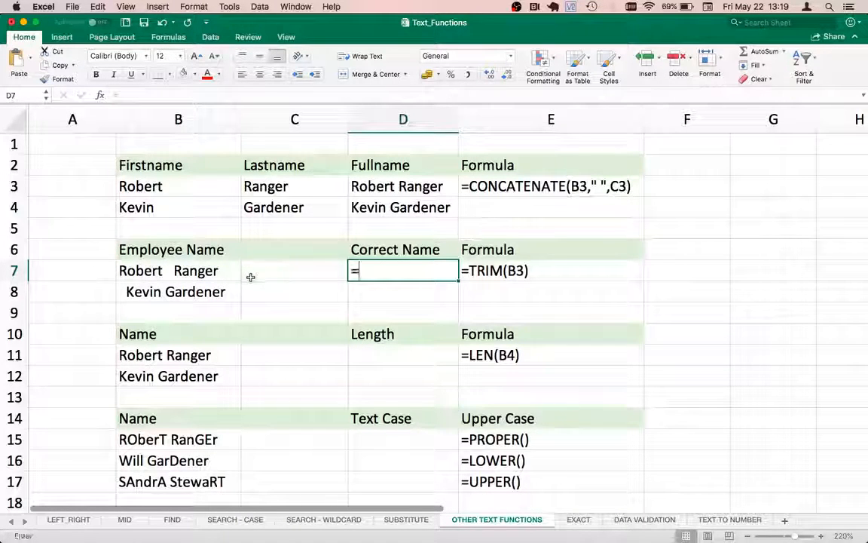
type("trim")
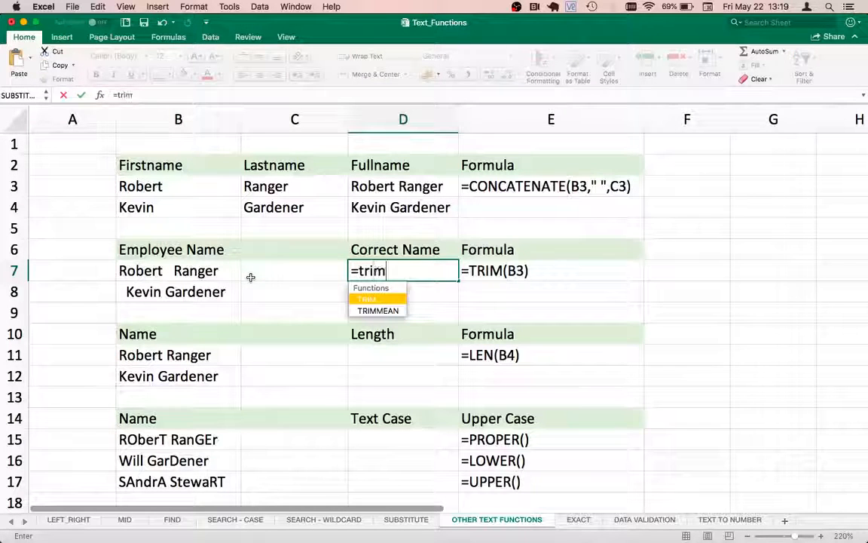
type("(")
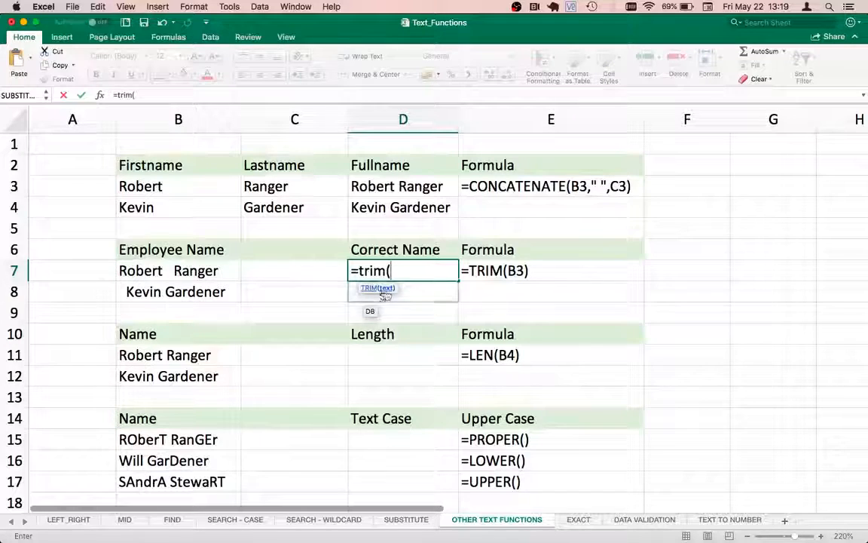
left_click(195, 271)
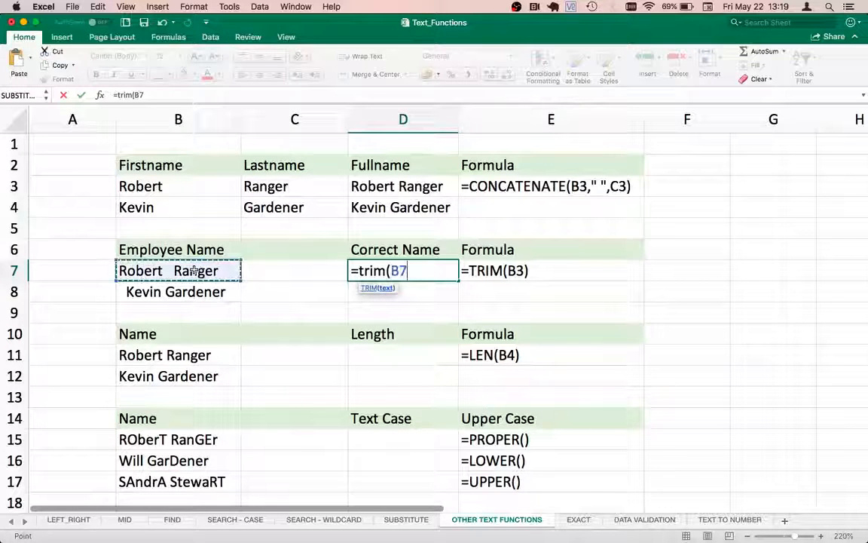
type(")")
key("Return")
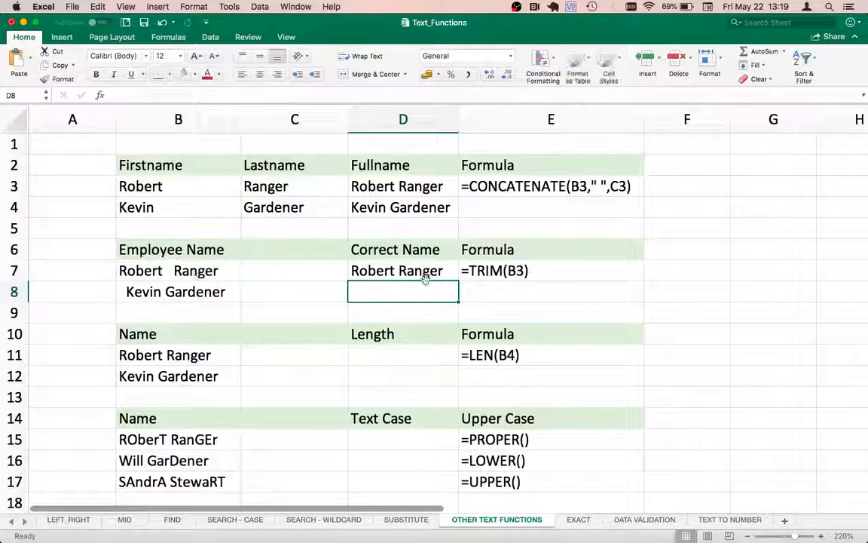
left_click(396, 271)
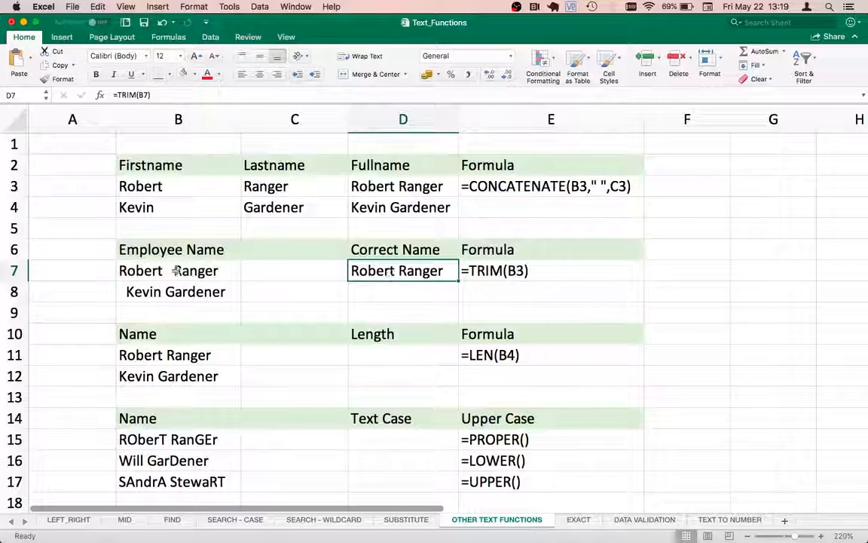
left_click_drag(458, 279, 456, 293)
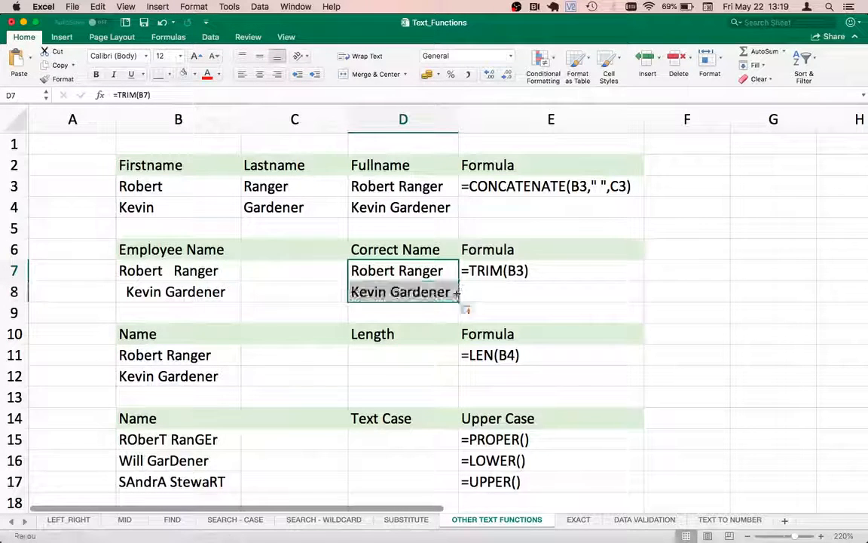
- Compare the TRIM results in D7:D8 with the original entry in B8, and view the sample LEN formula in E11
left_click(400, 292)
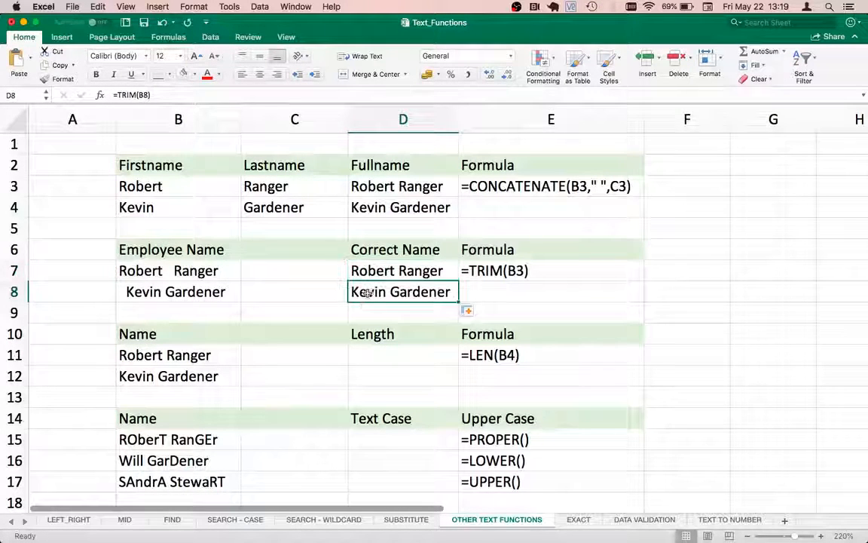
left_click(144, 292)
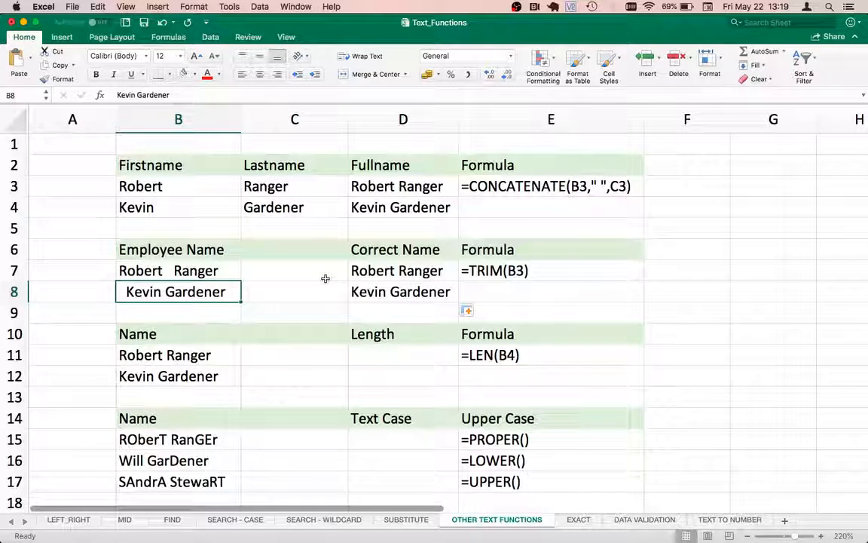
left_click(392, 271)
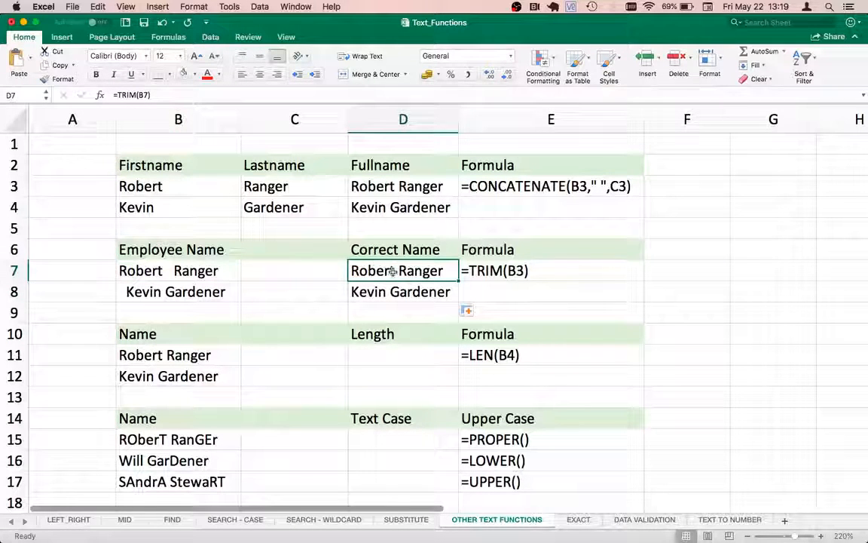
key("Down")
key("Down")
key("Down")
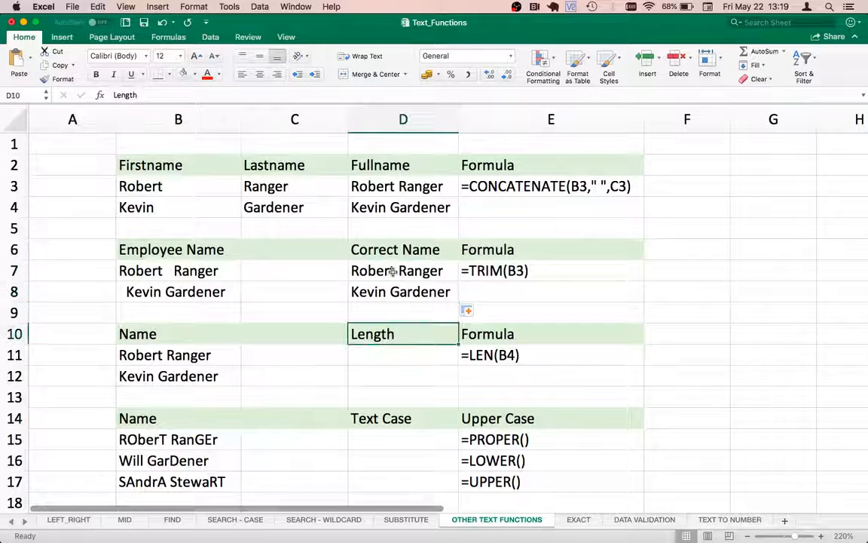
key("Down")
key("Right")
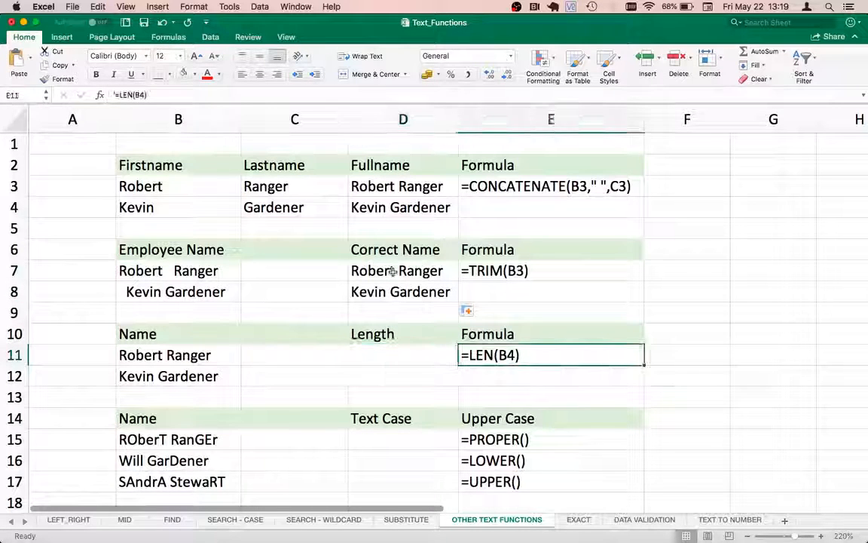
key("Left")
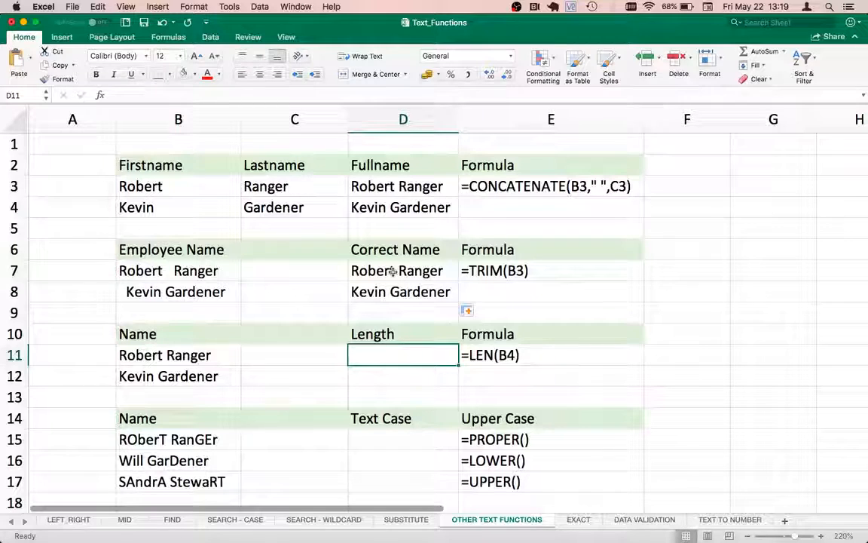
- Enter the formula =LEN(B11) in the Length cell D11 and fill it down to D12
type("len")
key("BackSpace")
key("BackSpace")
key("BackSpace")
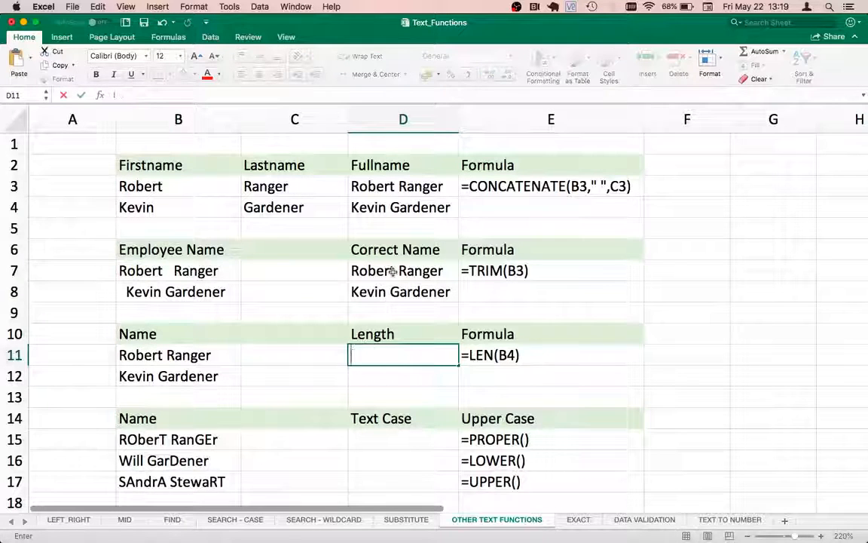
type("=LEN(")
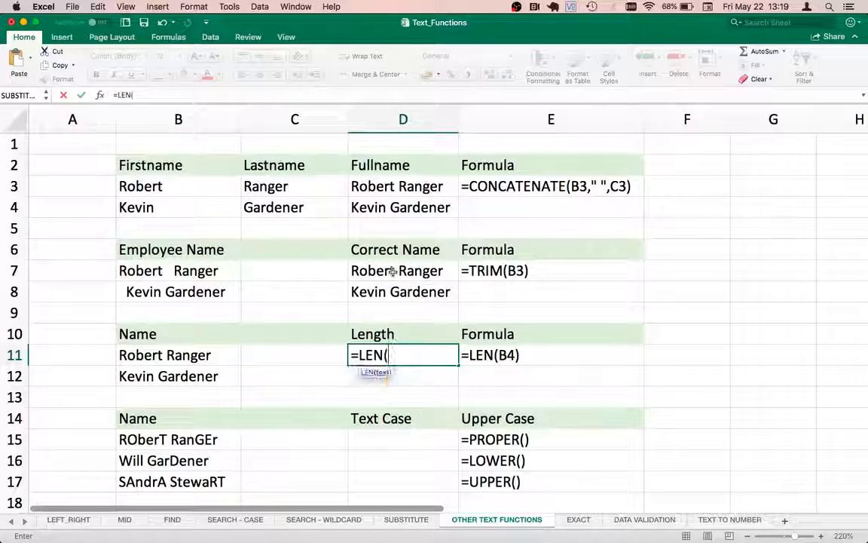
left_click(216, 352)
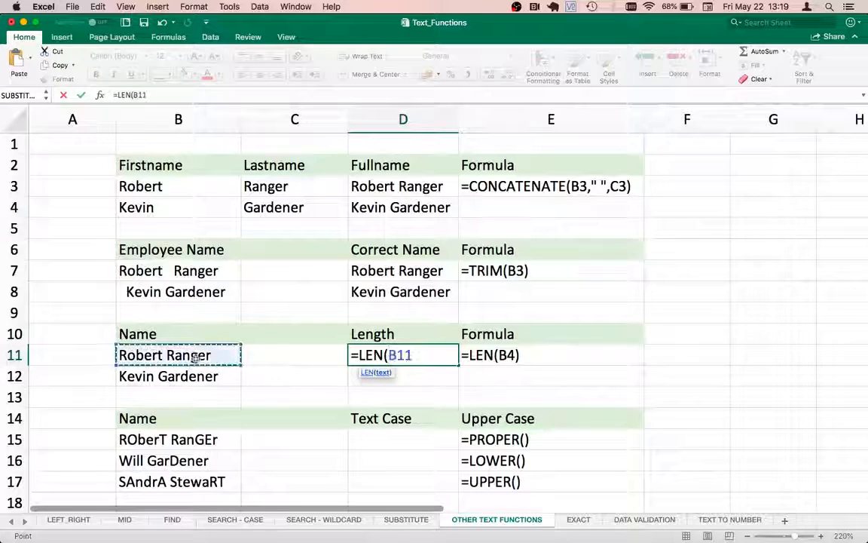
key("Return")
key("Up")
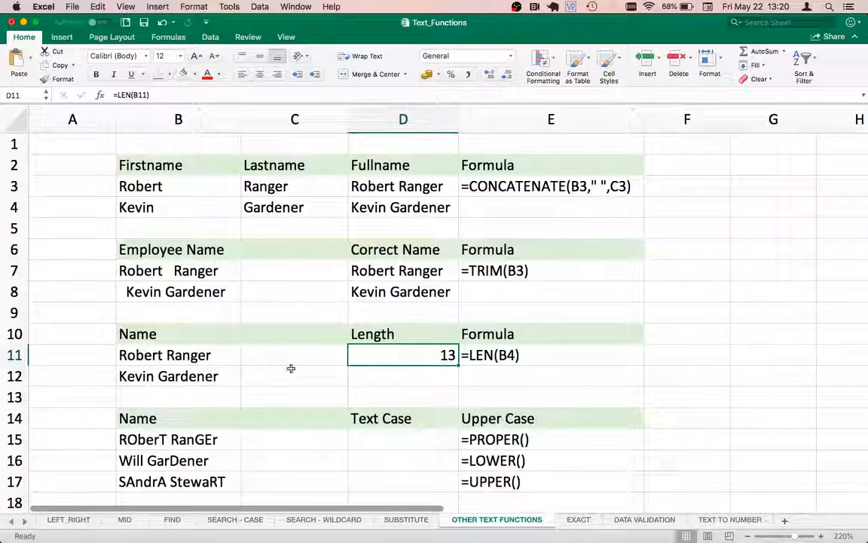
mouse_move(404, 367)
left_mouse_down()
mouse_move(405, 378)
mouse_move(450, 357)
mouse_move(412, 380)
left_mouse_up()
- Compare the character counts in D11:D12 with the names in B11:B12 and the sample LEN formula in E11
left_click(409, 379)
key("Left")
key("Left")
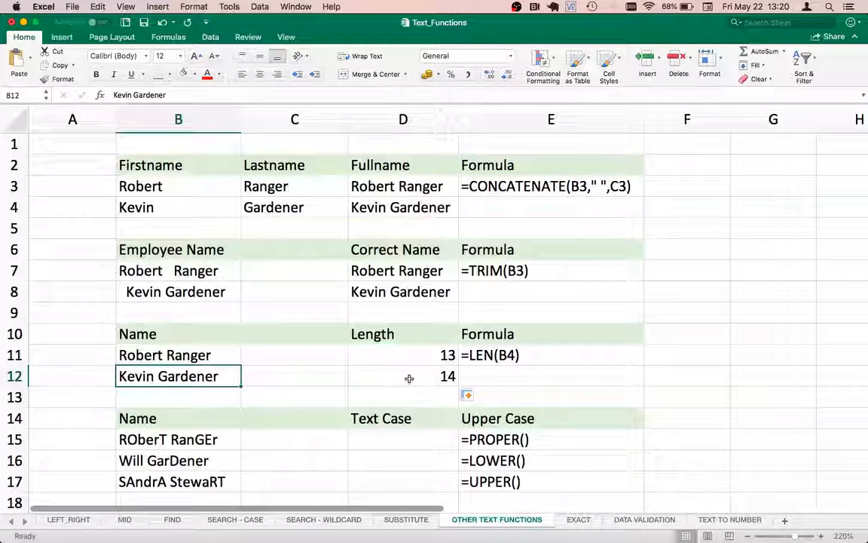
key("Up")
key("Right")
key("Right")
key("Right")
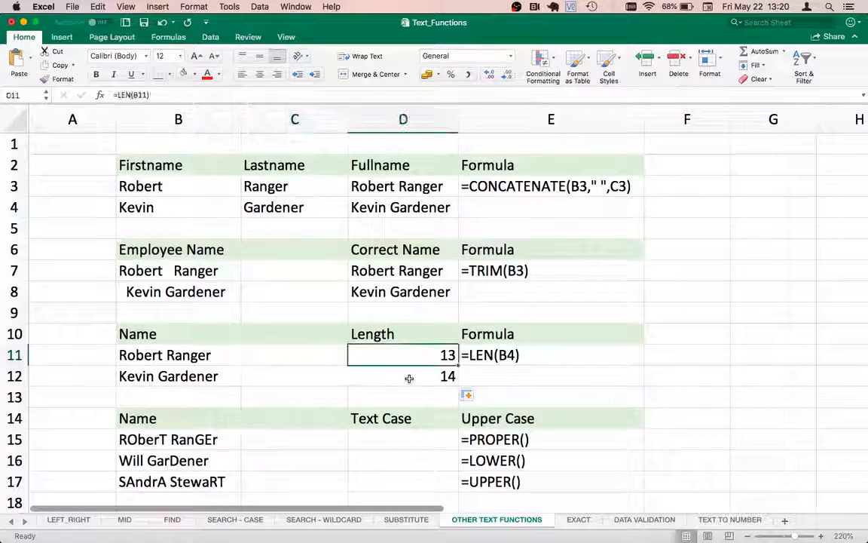
key("Left")
key("Right")
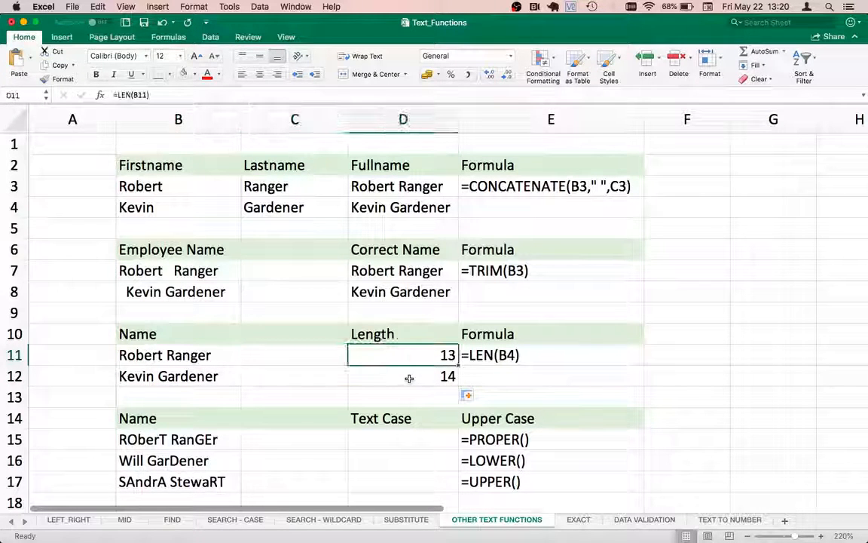
key("Left")
key("Left")
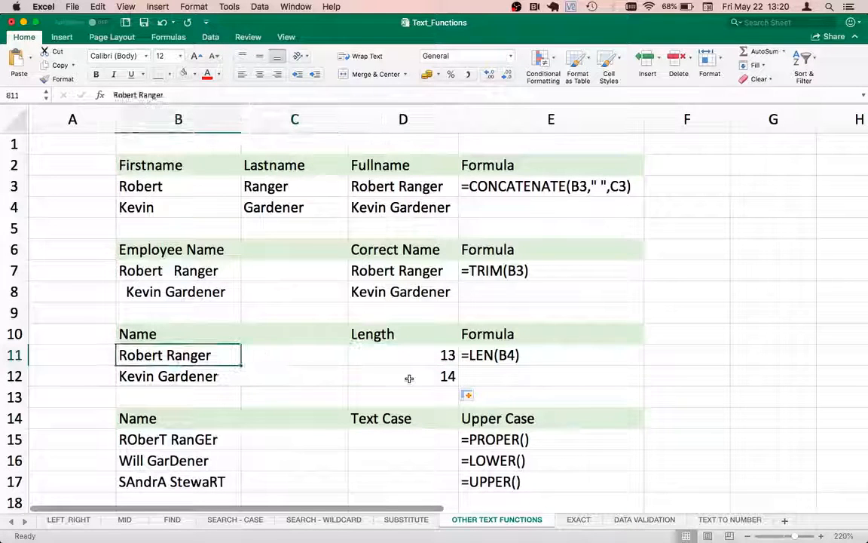
key("Right")
key("Right")
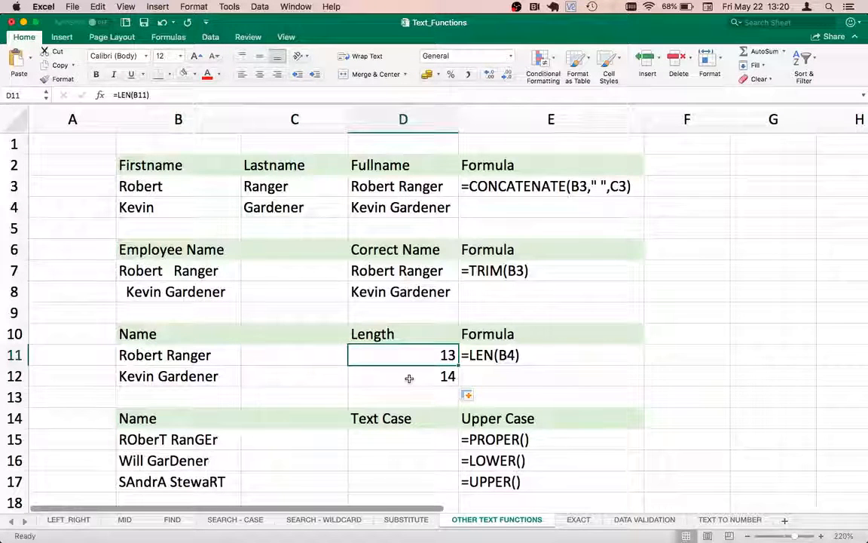
key("Down")
key("Up")
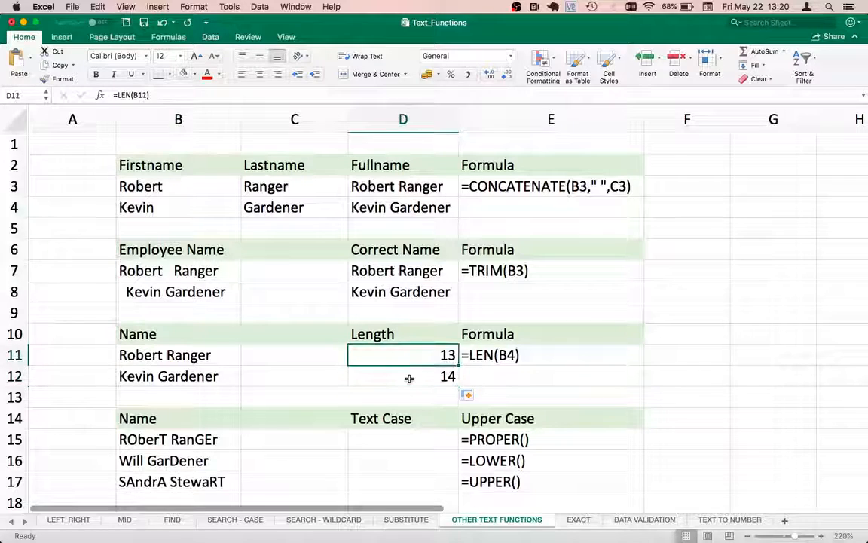
key("Right")
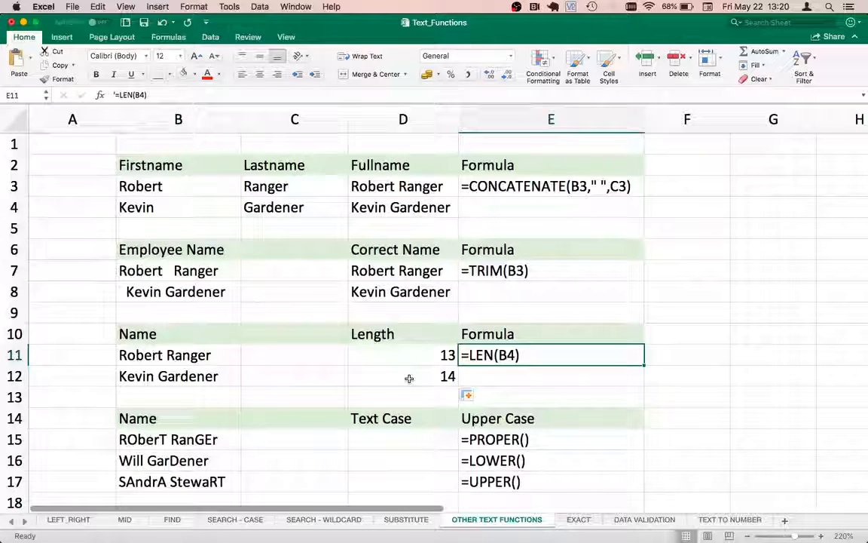
key("Left")
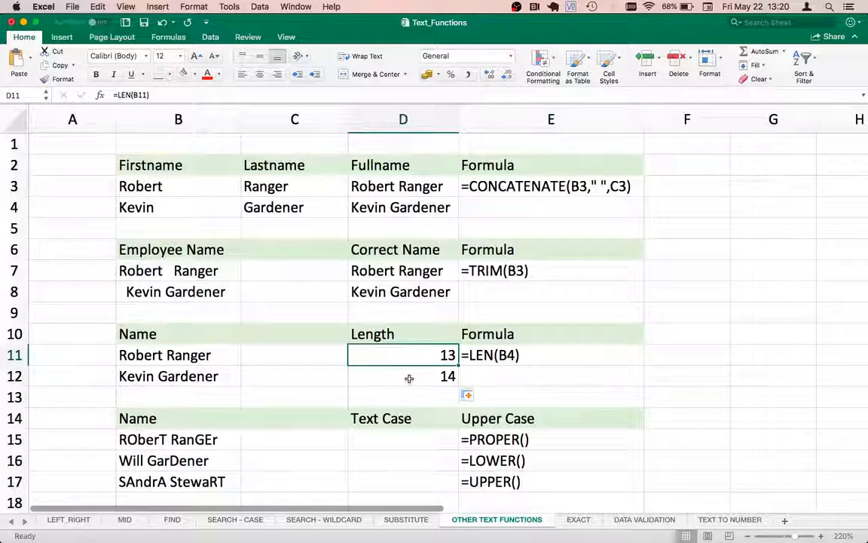
- Enter the formula =PROPER(B15) in the Text Case cell D15
key("Down")
key("Down")
key("Down")
key("Down")
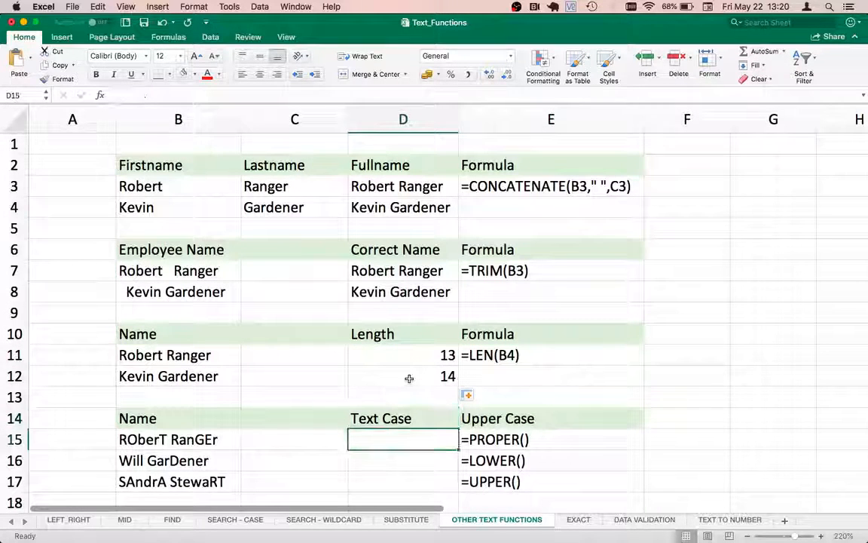
key("Left")
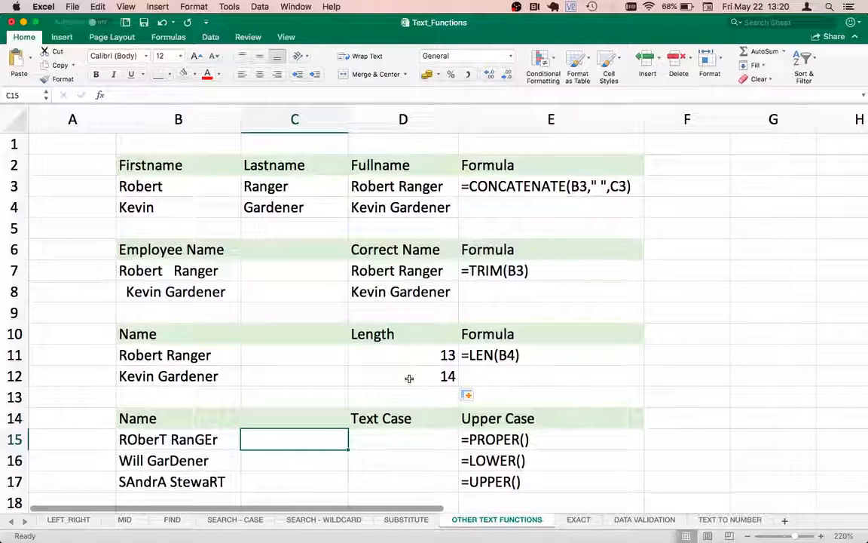
key("Left")
key("Right")
key("Right")
type("=")
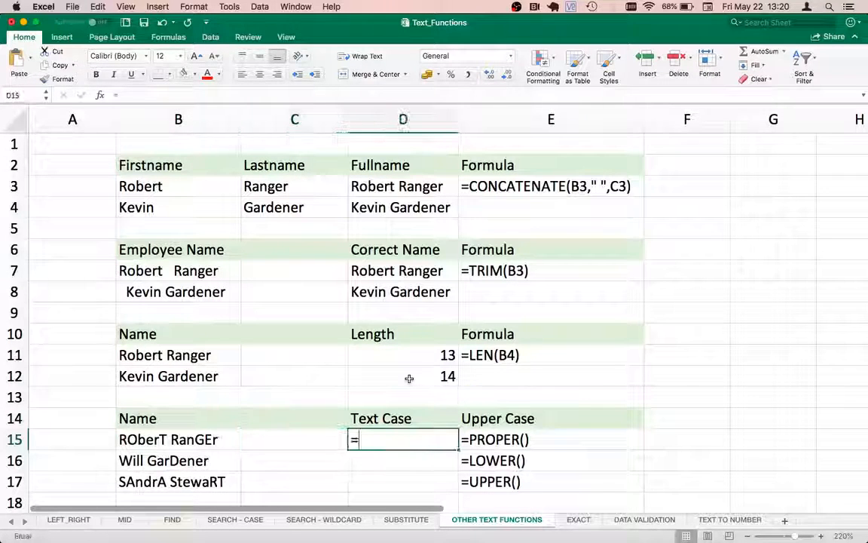
type("PROPER")
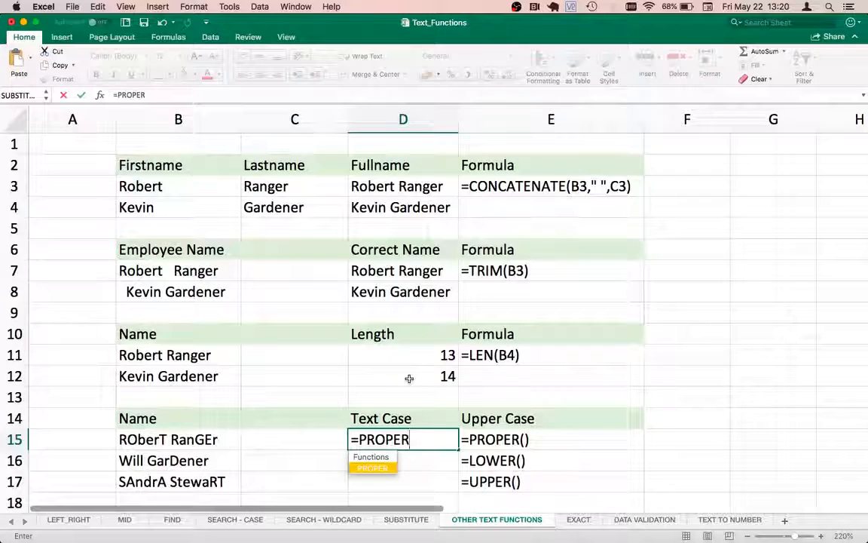
type("(")
left_click(204, 434)
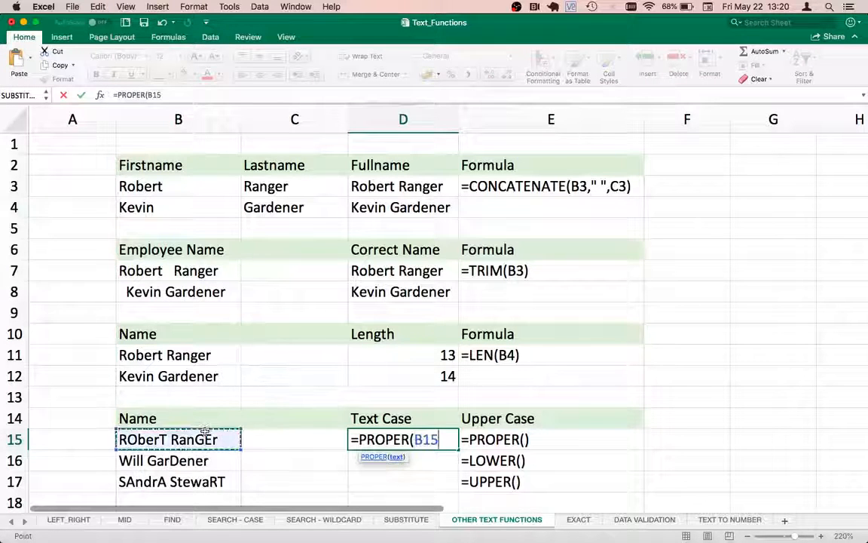
type(")")
key("Return")
- Enter the formula =LOWER(B16) in the Text Case cell D16
type("=LOW")
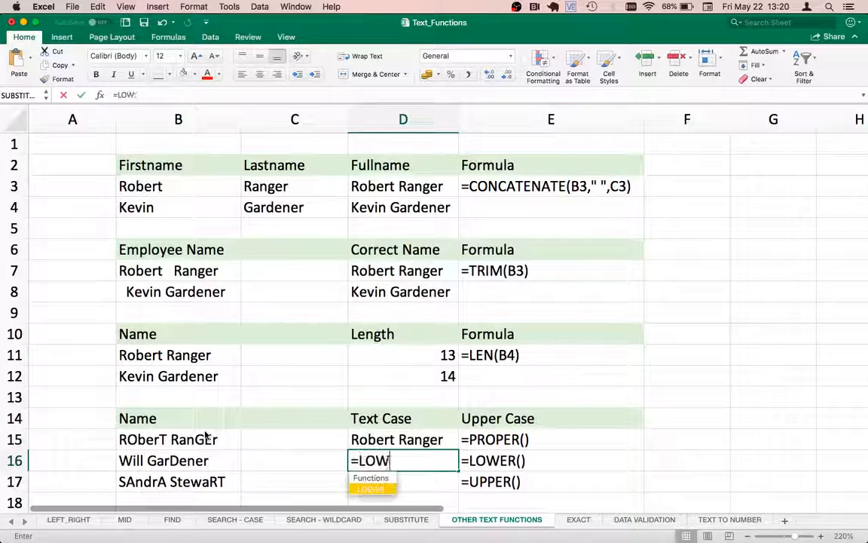
type("ER(")
left_click(148, 461)
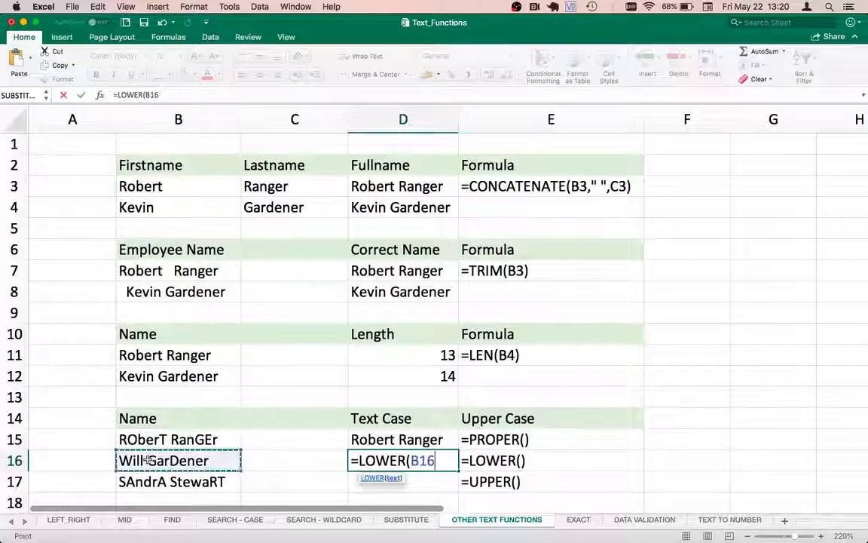
type(")")
key("Return")
- Enter the formula =UPPER(B17) in the Text Case cell D17
type("=U")
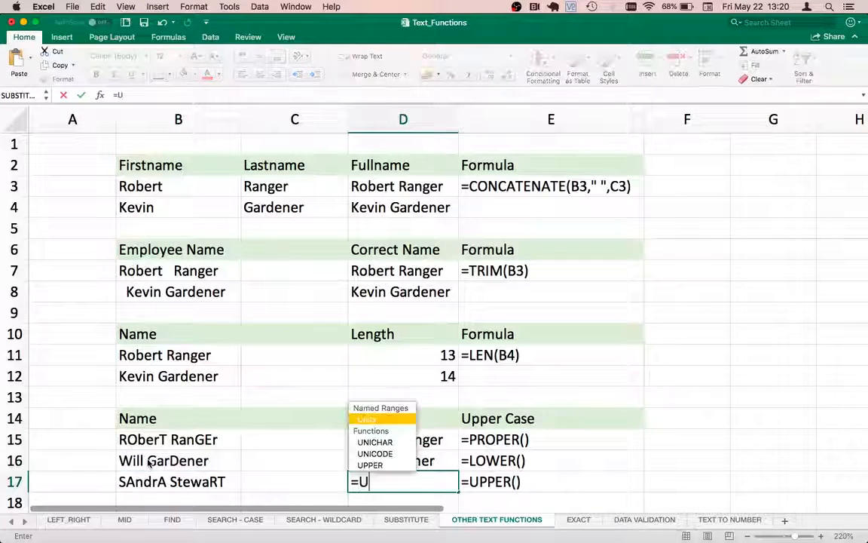
type("PPER")
key("BackSpace")
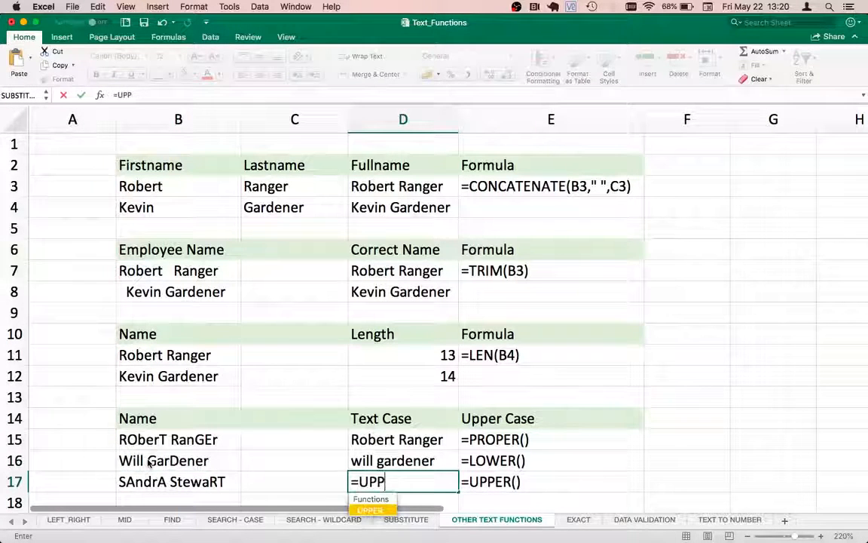
type("ER(")
left_click(141, 481)
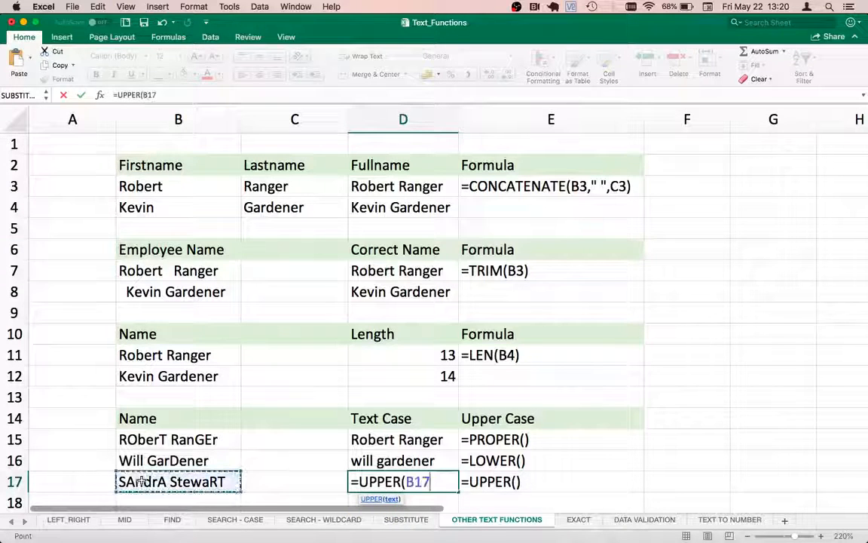
type(")")
key("Return")
- Compare the original name in B15 with its PROPER result in D15 and the sample formula in E15
key("Up")
key("Up")
key("Up")
key("Right")
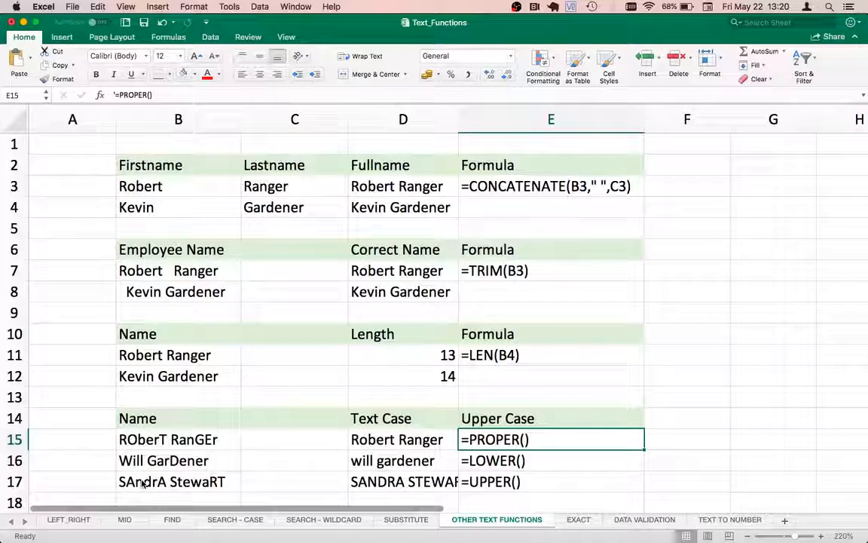
key("Left")
key("Left")
key("Left")
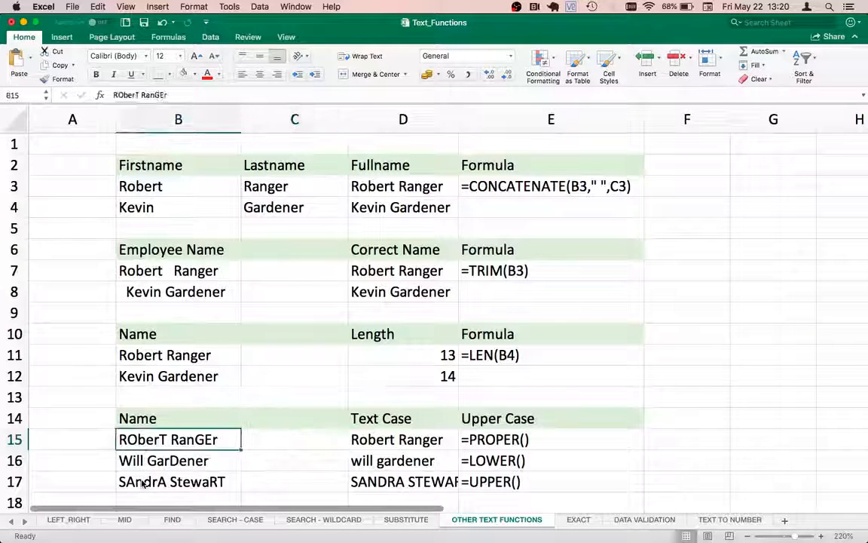
key("Right")
key("Right")
key("Right")
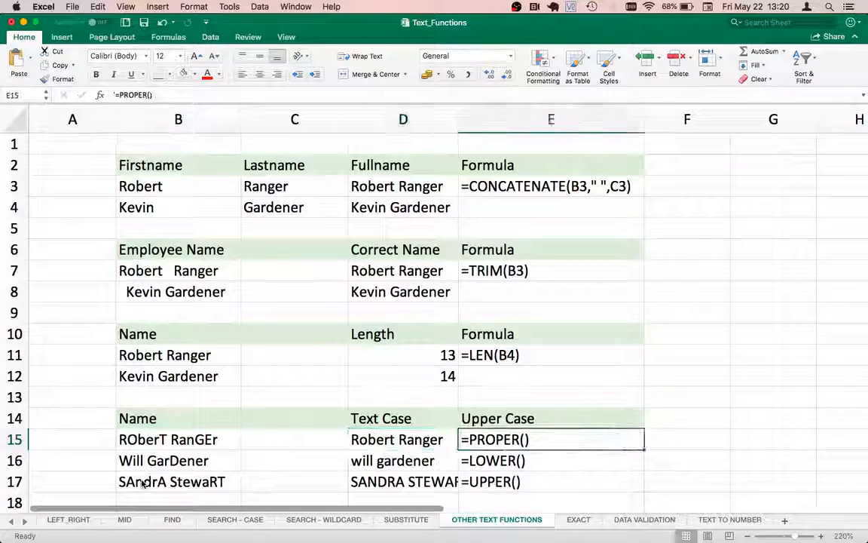
- Examine the LOWER and UPPER results in D16 and D17 against the original names in column B
key("Left")
key("Down")
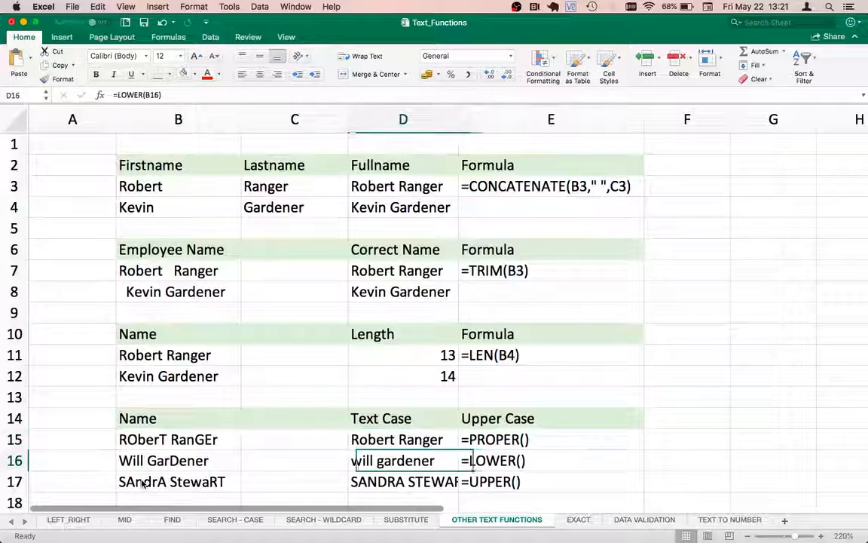
key("Left")
key("Left")
key("Right")
key("Down")
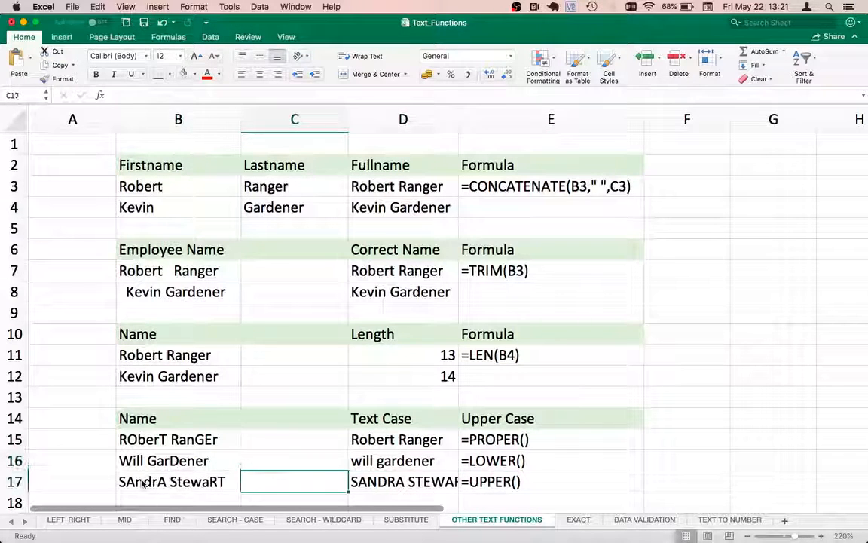
key("Up")
key("Right")
key("super+c")
key("Right")
key("Down")
key("Left")
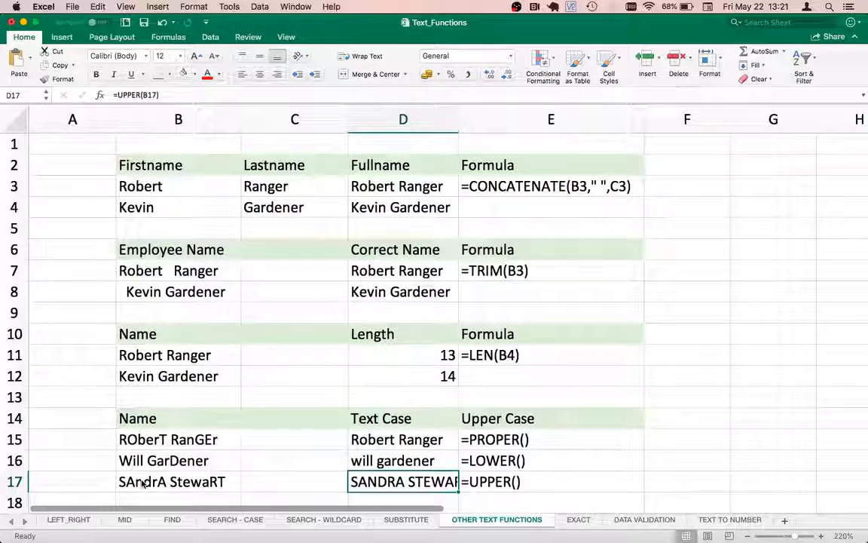
- Review the sample PROPER, LOWER and UPPER formulas in E15:E17 alongside the mixed-case names and their converted text
key("Up")
key("Up")
key("Left")
key("Left")
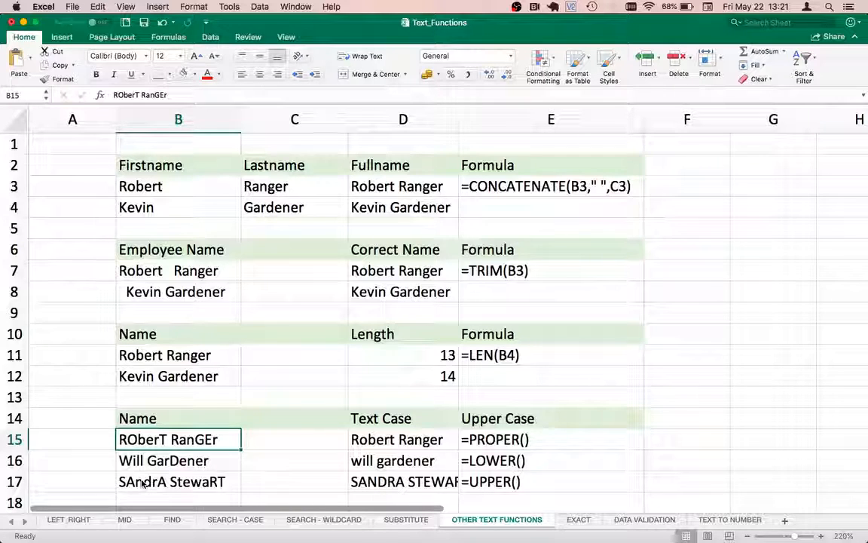
key("Right")
key("Right")
key("Right")
key("Down")
key("Up")
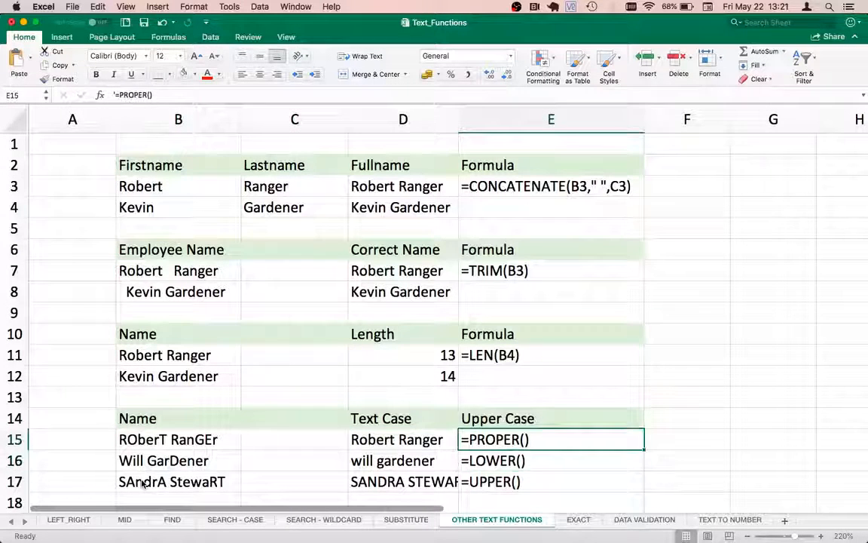
key("Down")
key("Left")
key("Right")
key("Down")
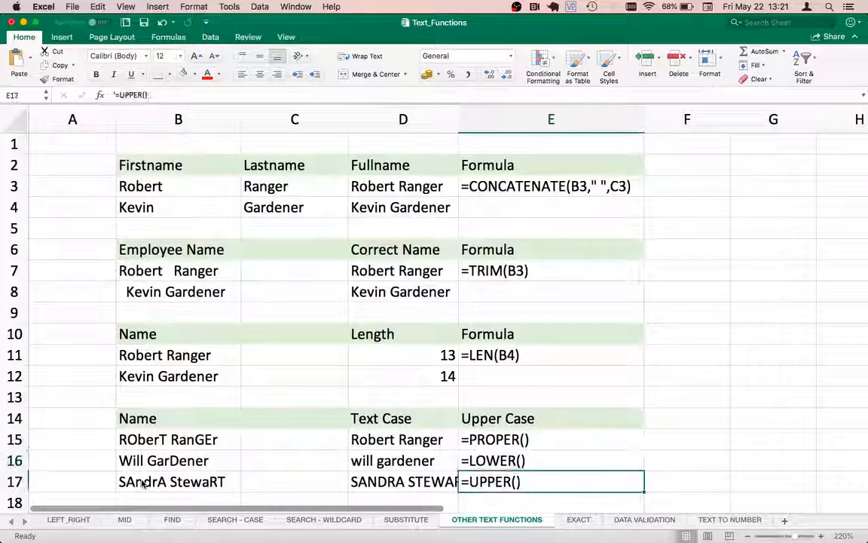